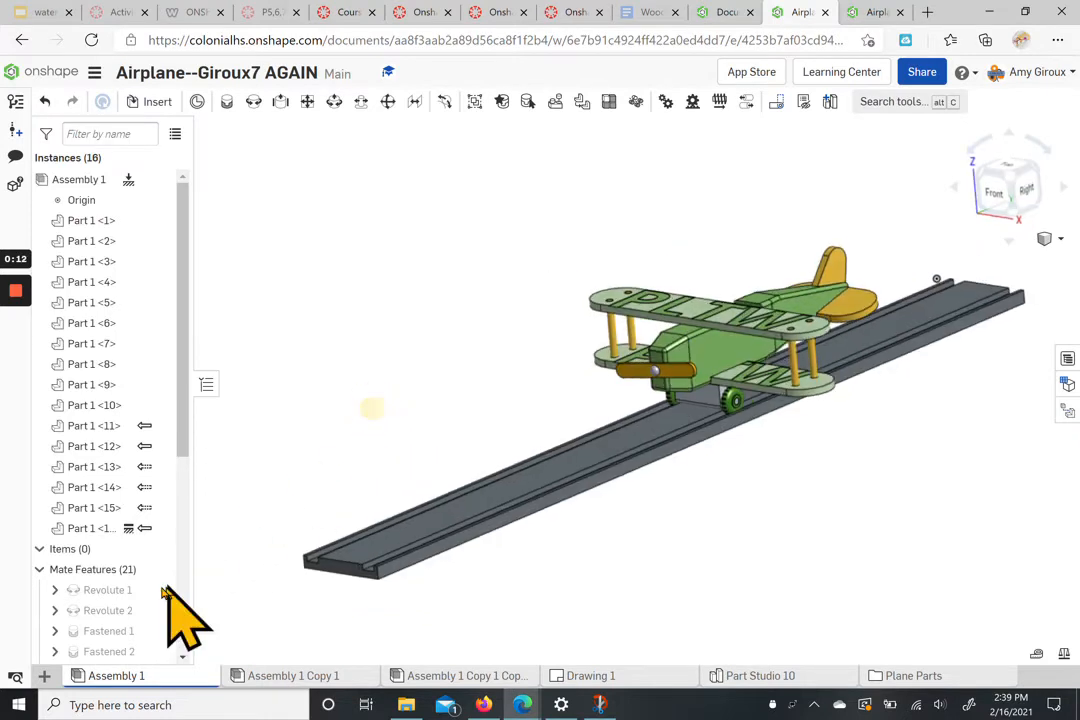
- Animate the Slider 1 mate with an end value of 30 in and watch the airplane's motion along the track
{"action": "scroll", "coordinate": [133, 615], "scroll_direction": "down", "scroll_amount": 5}
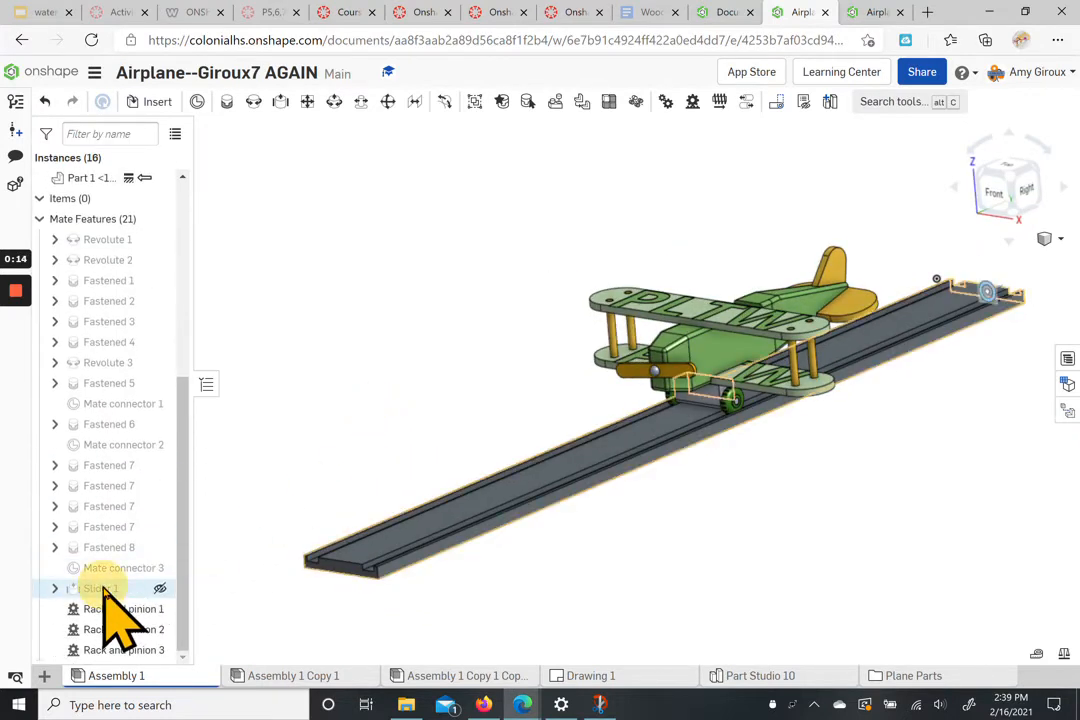
{"action": "right_click", "coordinate": [105, 588]}
{"action": "left_click", "coordinate": [145, 543]}
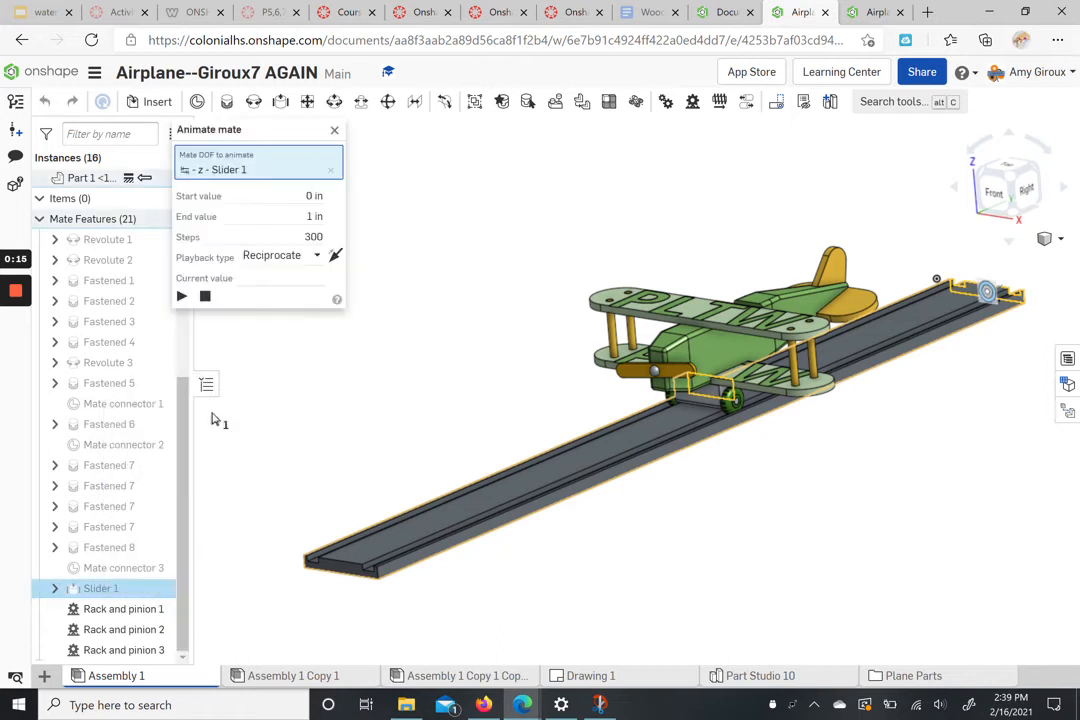
{"action": "left_click", "coordinate": [318, 216]}
{"action": "type", "text": "30"}
{"action": "left_click", "coordinate": [181, 296]}
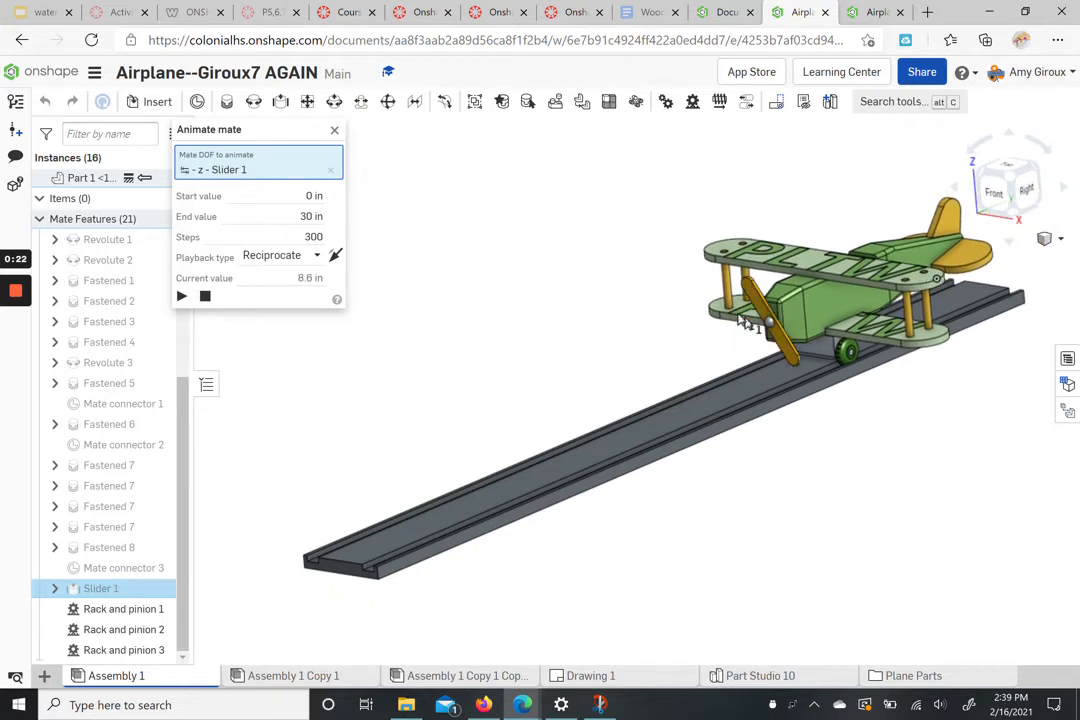
{"action": "right_click_drag", "start_coordinate": [697, 530], "coordinate": [740, 523]}
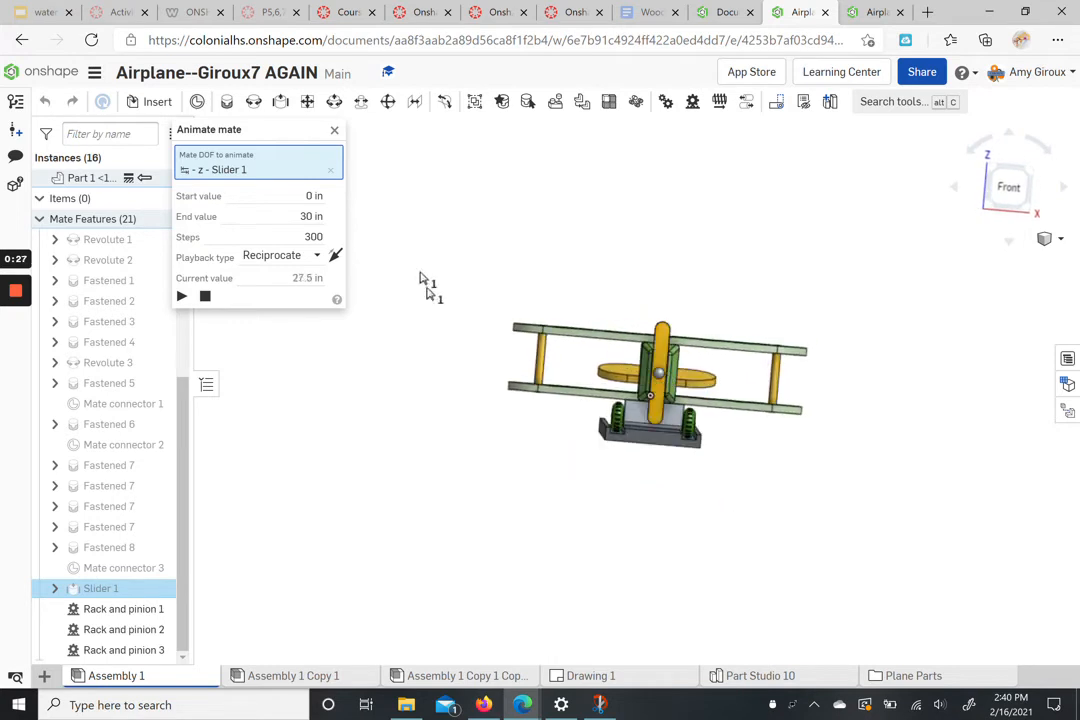
{"action": "left_click", "coordinate": [334, 130]}
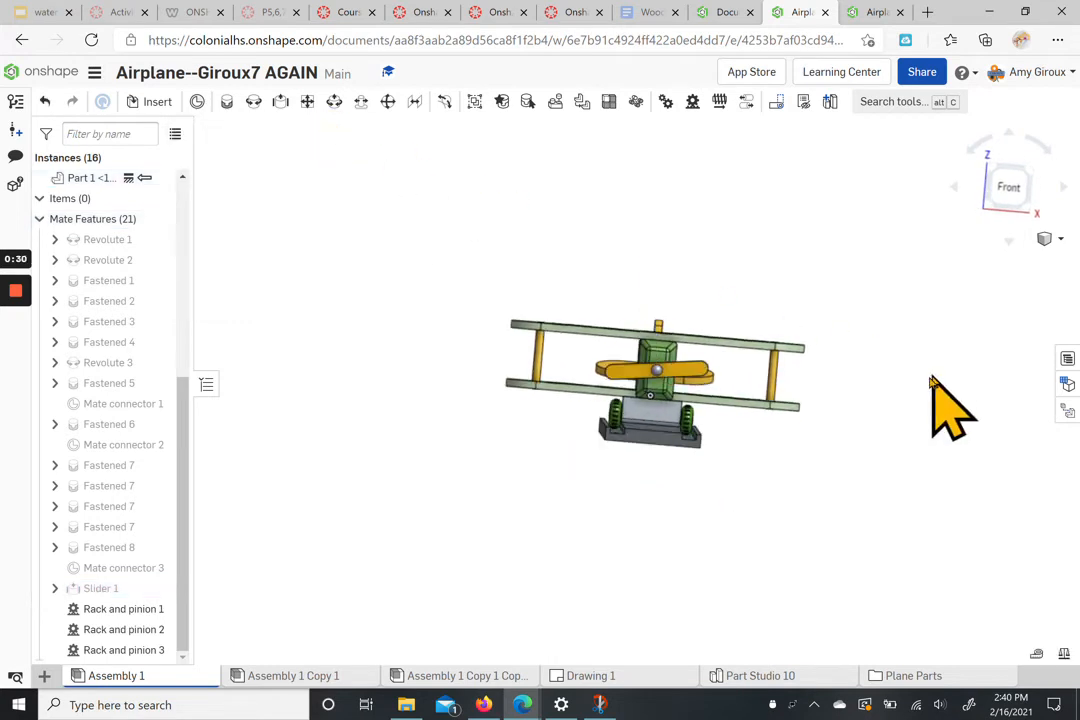
- Open Drawing 1 to review the track's profile dimensions and extrusion length
{"action": "right_click_drag", "start_coordinate": [933, 379], "coordinate": [918, 378]}
{"action": "left_click", "coordinate": [577, 674]}
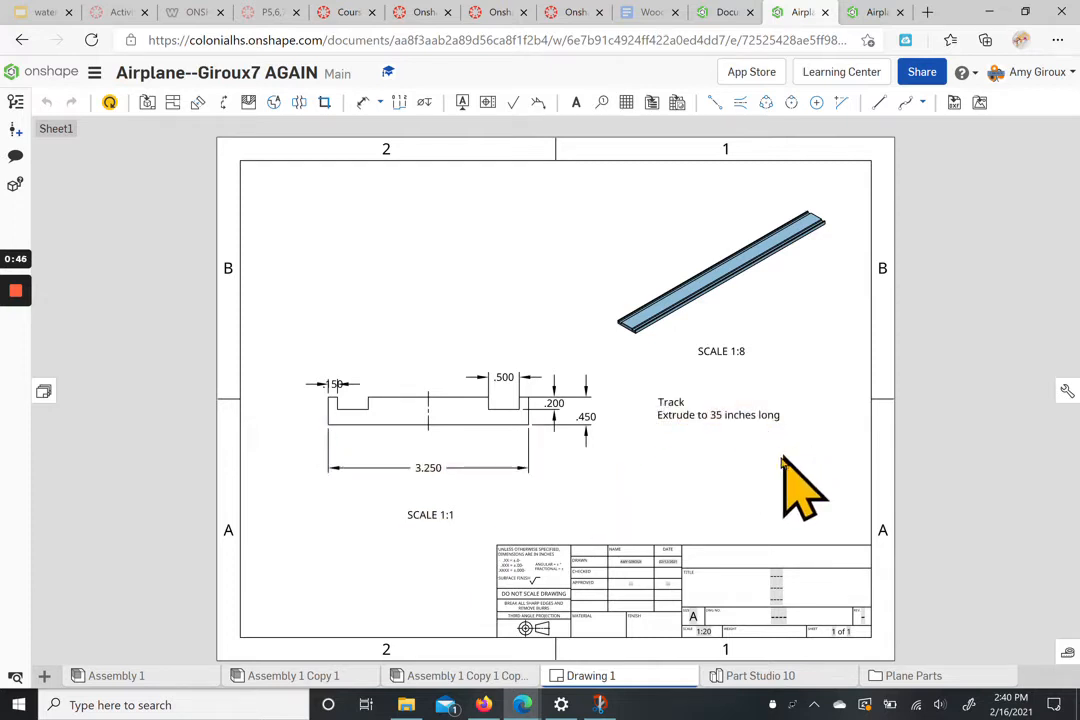
- Create a new Part Studio and start a sketch on the Front plane, viewed face-on
{"action": "left_click", "coordinate": [44, 676]}
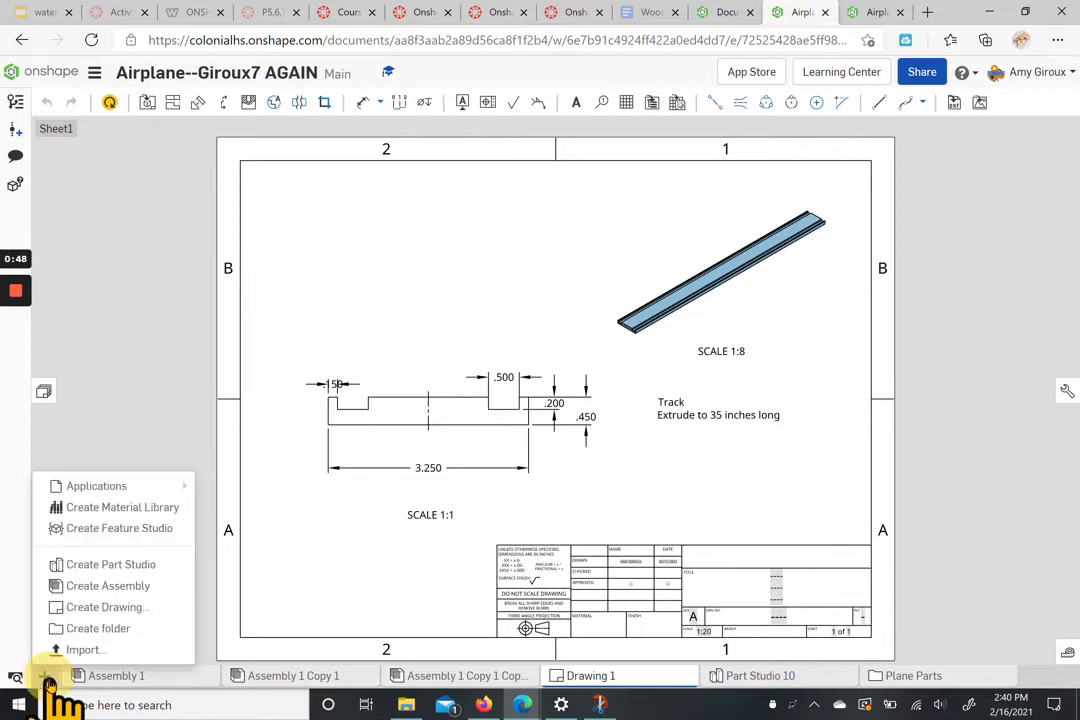
{"action": "left_click", "coordinate": [122, 566]}
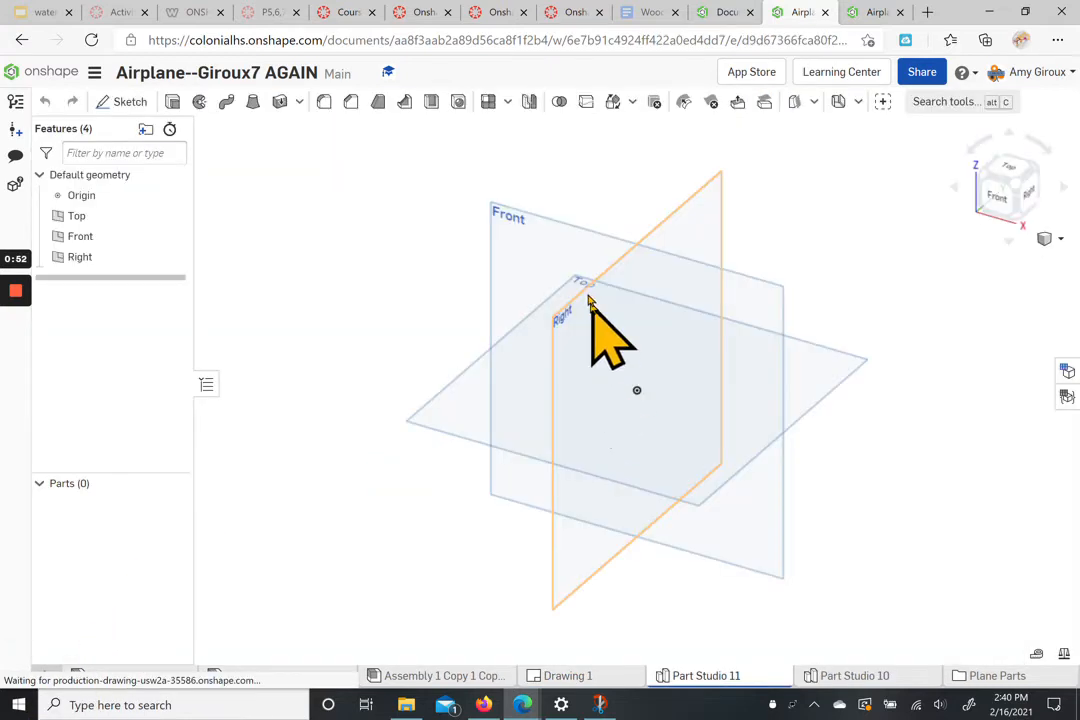
{"action": "left_click", "coordinate": [127, 101]}
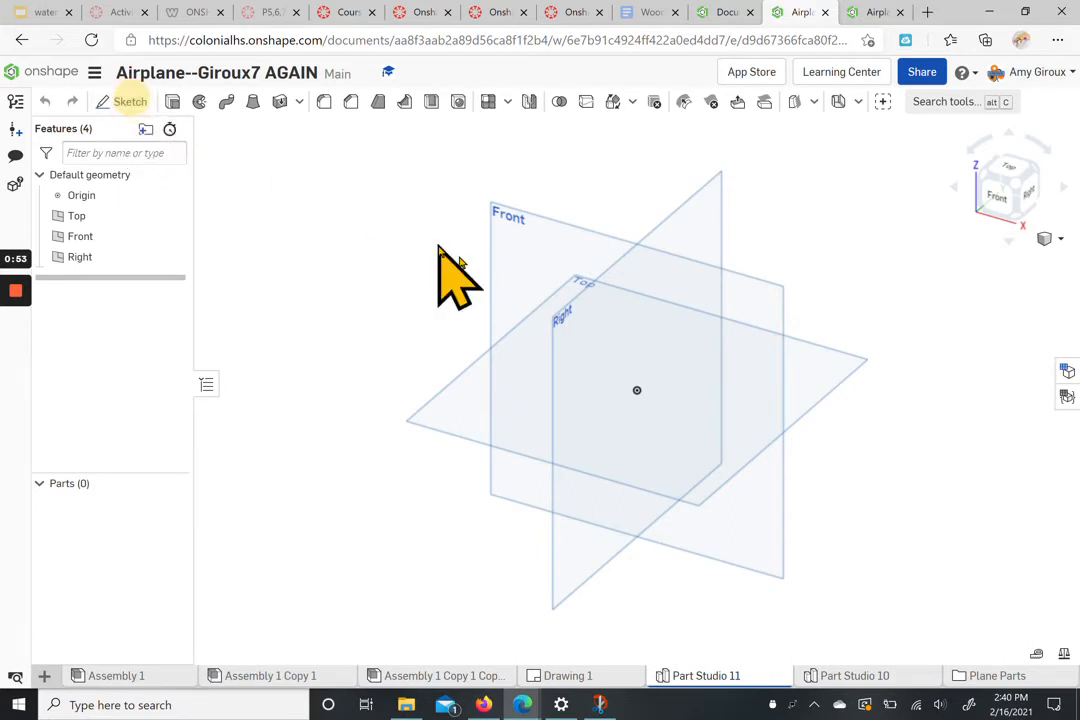
{"action": "left_click", "coordinate": [560, 248]}
{"action": "left_click", "coordinate": [995, 197]}
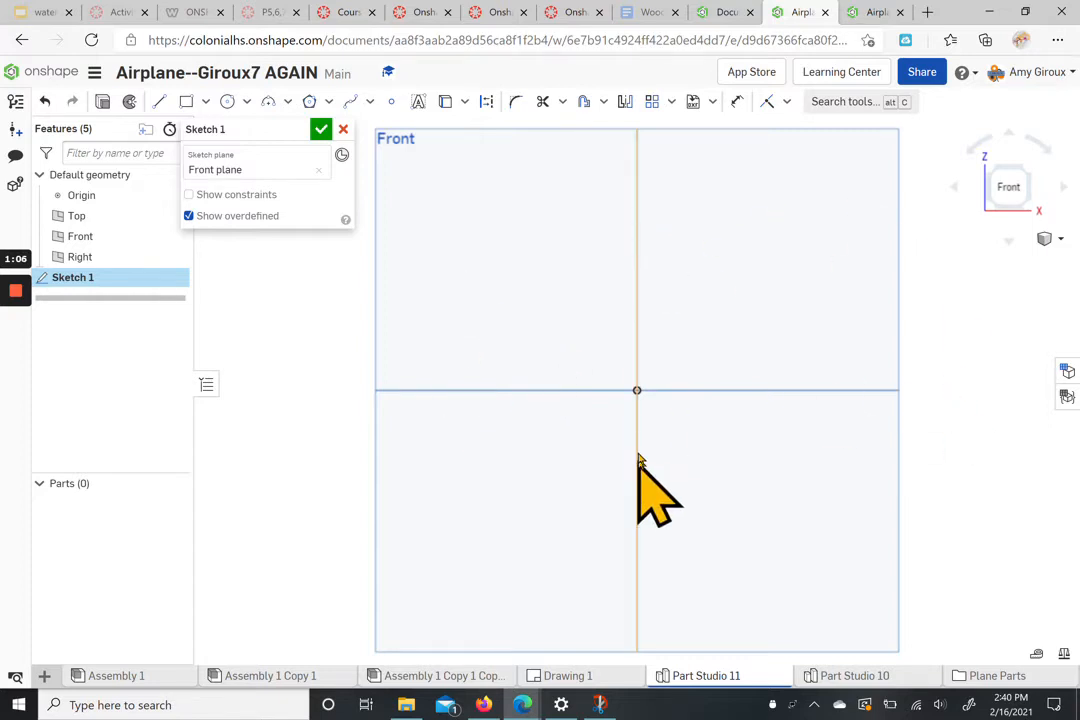
- Draw a vertical construction line through the origin as the track profile's centerline
{"action": "left_click", "coordinate": [160, 102]}
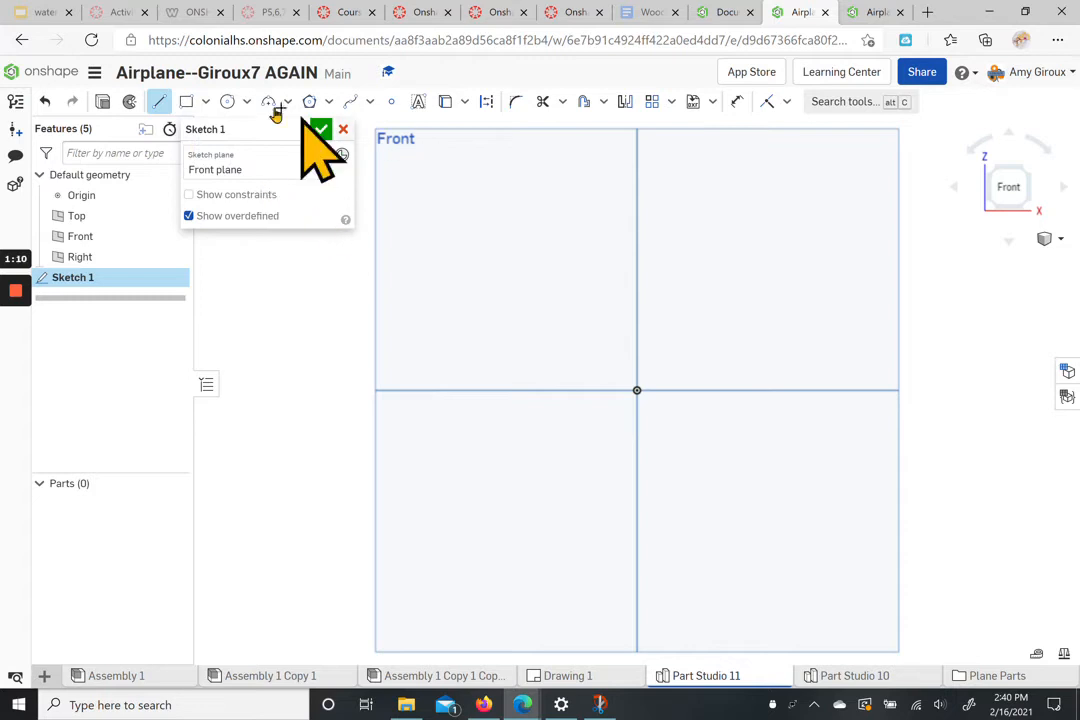
{"action": "left_click", "coordinate": [487, 103]}
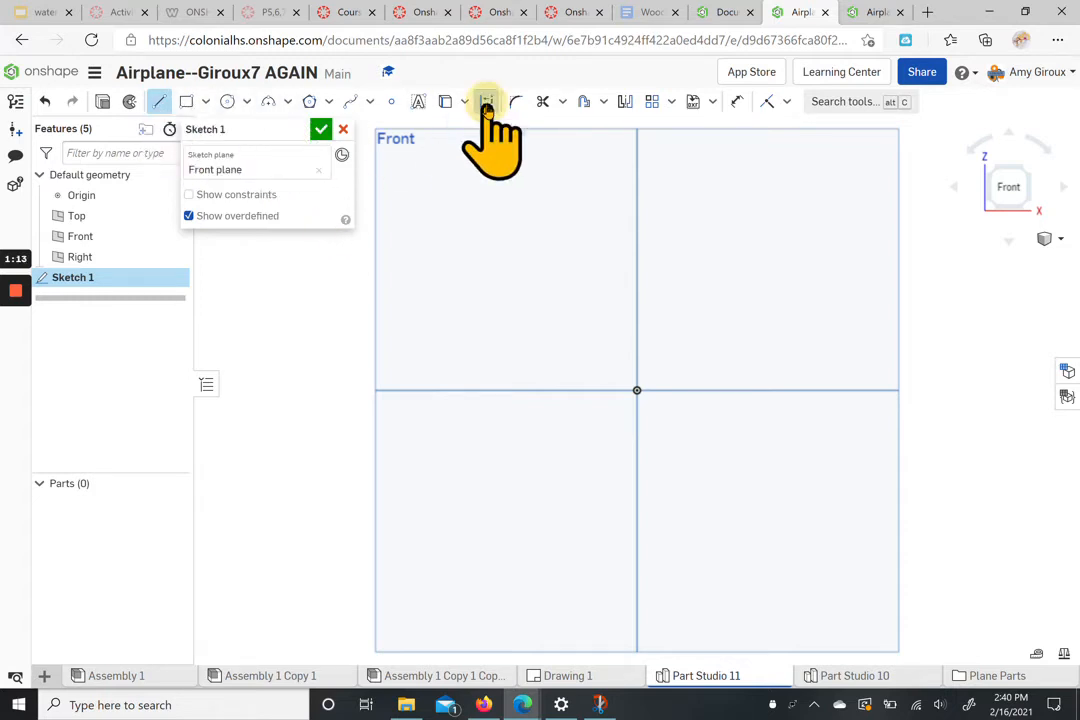
{"action": "left_click", "coordinate": [637, 254]}
{"action": "left_click", "coordinate": [637, 470]}
{"action": "key", "text": "Escape"}
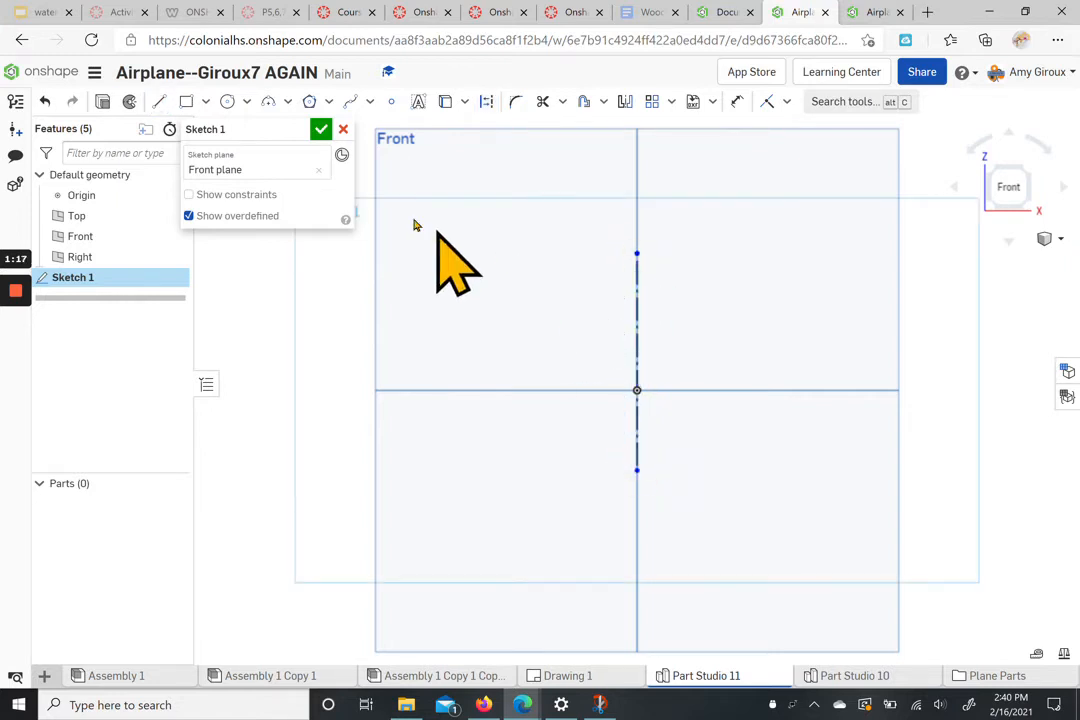
- Sketch the track's right half profile from the centerline around to the origin, about 2.97 in wide and 1.01 in high, with a slot about 0.48 in deep
{"action": "left_click", "coordinate": [159, 102]}
{"action": "middle_click_drag", "start_coordinate": [656, 338], "coordinate": [592, 350]}
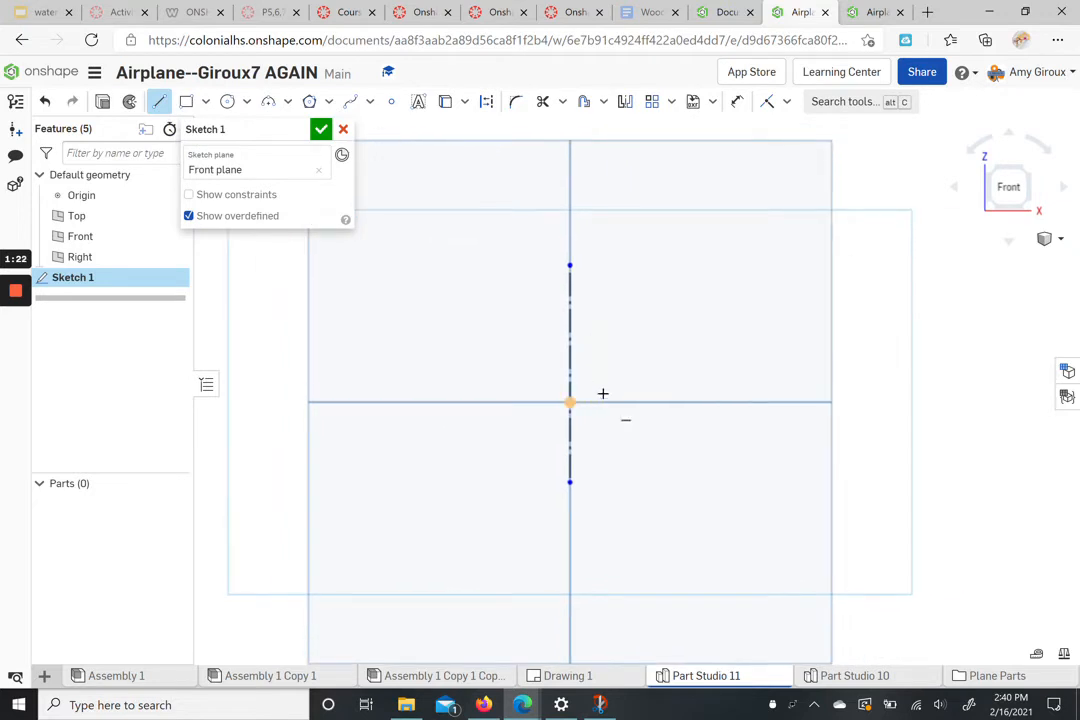
{"action": "left_click", "coordinate": [569, 314]}
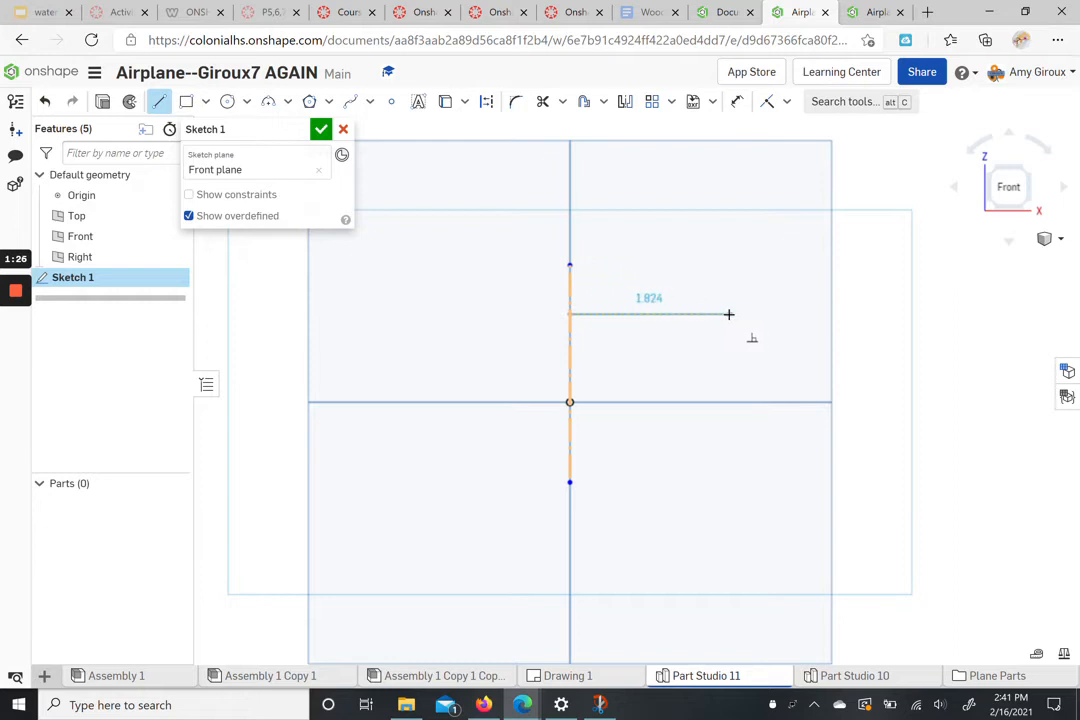
{"action": "left_click", "coordinate": [739, 315]}
{"action": "left_click", "coordinate": [738, 356]}
{"action": "left_click", "coordinate": [790, 355]}
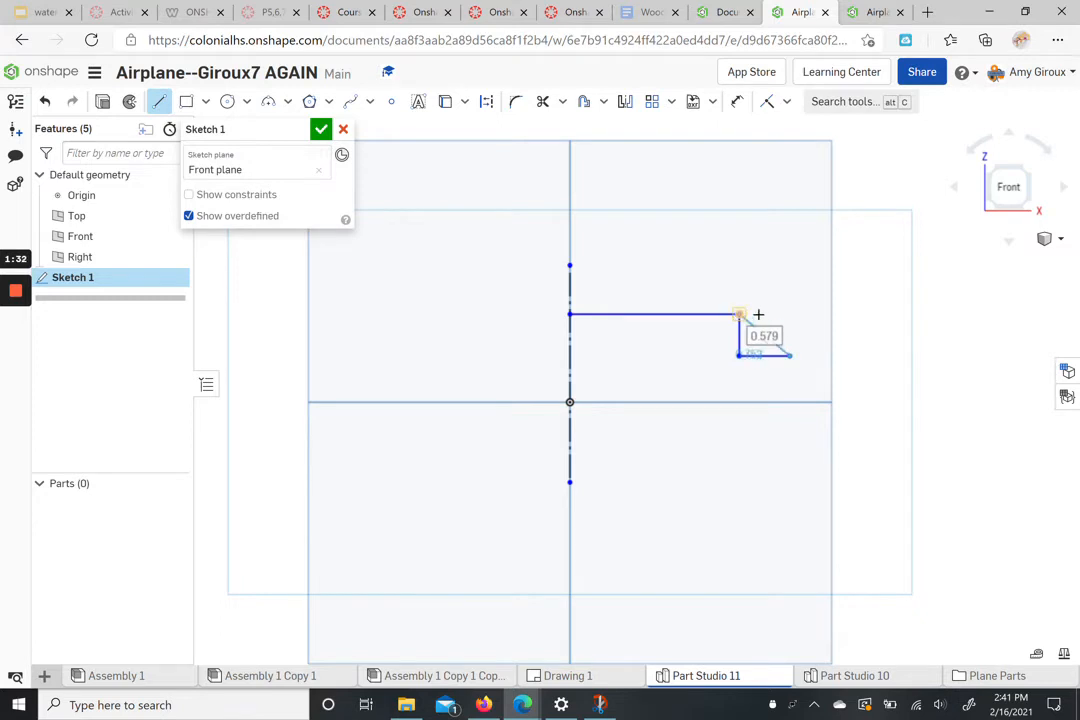
{"action": "left_click", "coordinate": [790, 314]}
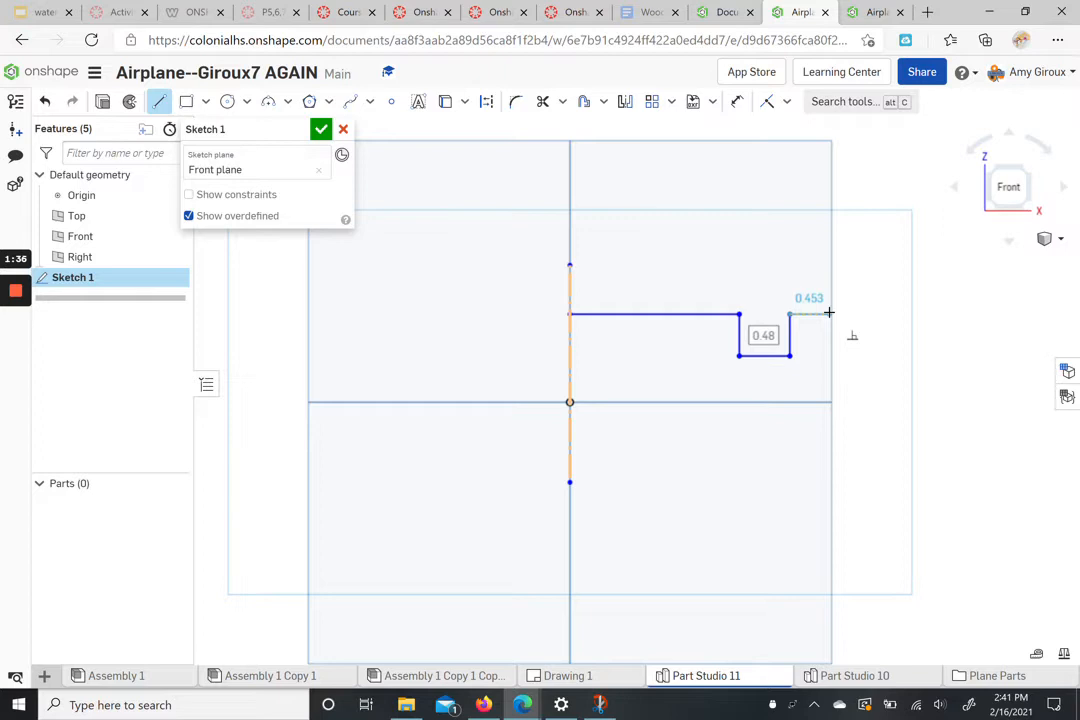
{"action": "left_click", "coordinate": [829, 313]}
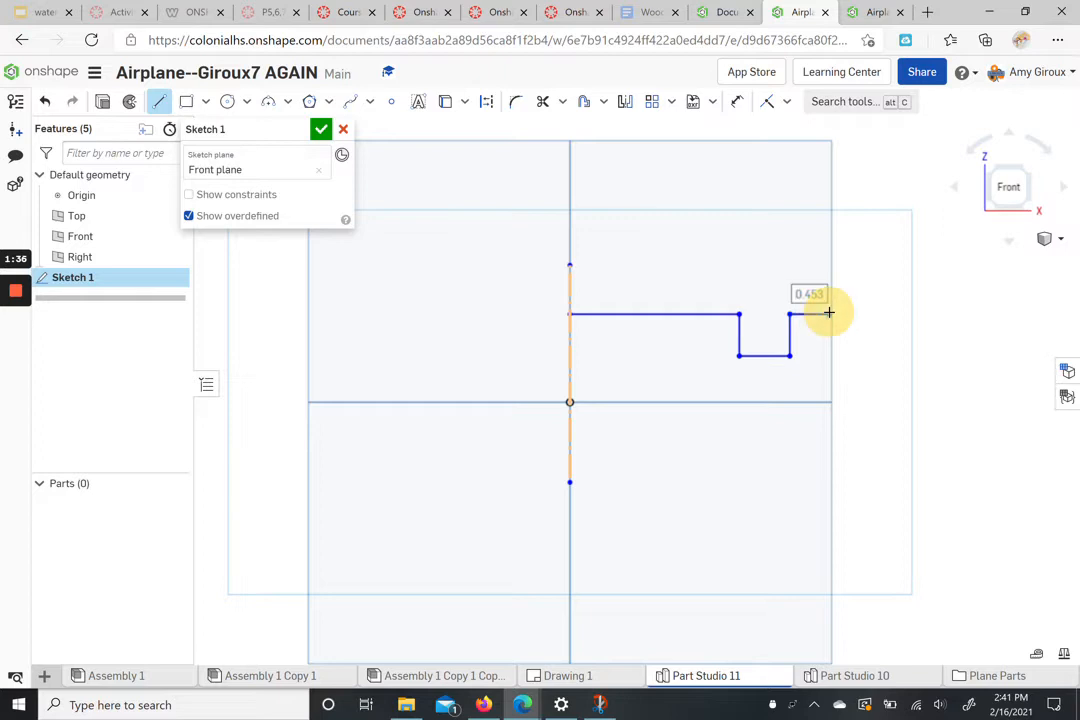
{"action": "left_click", "coordinate": [829, 401]}
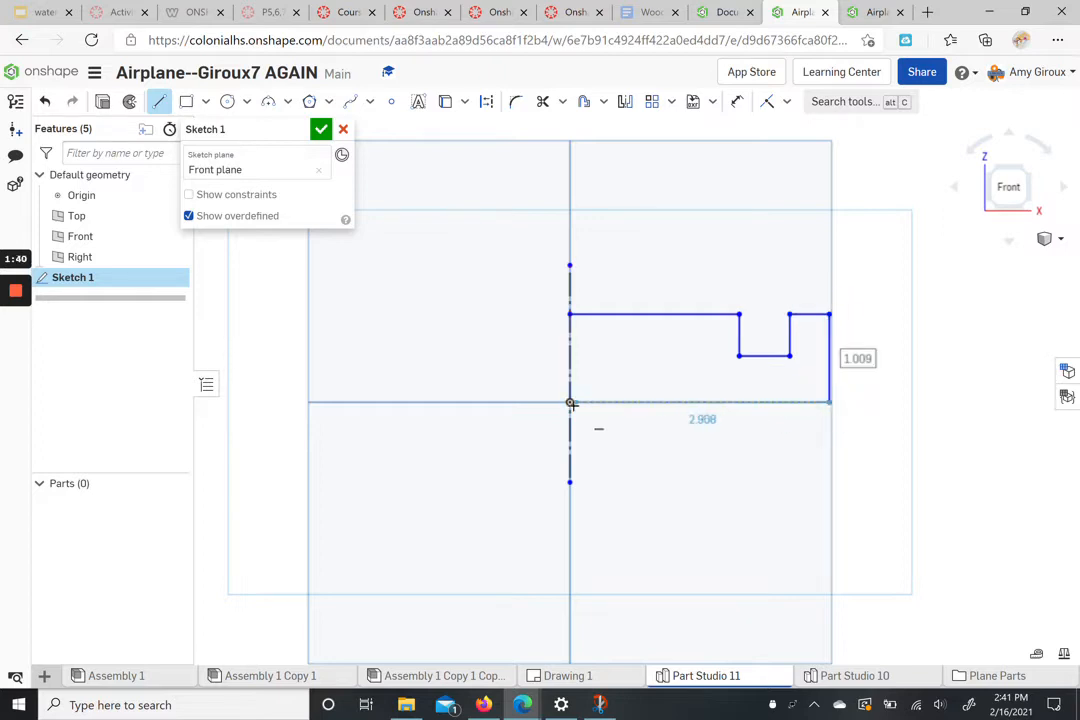
{"action": "left_click", "coordinate": [571, 403]}
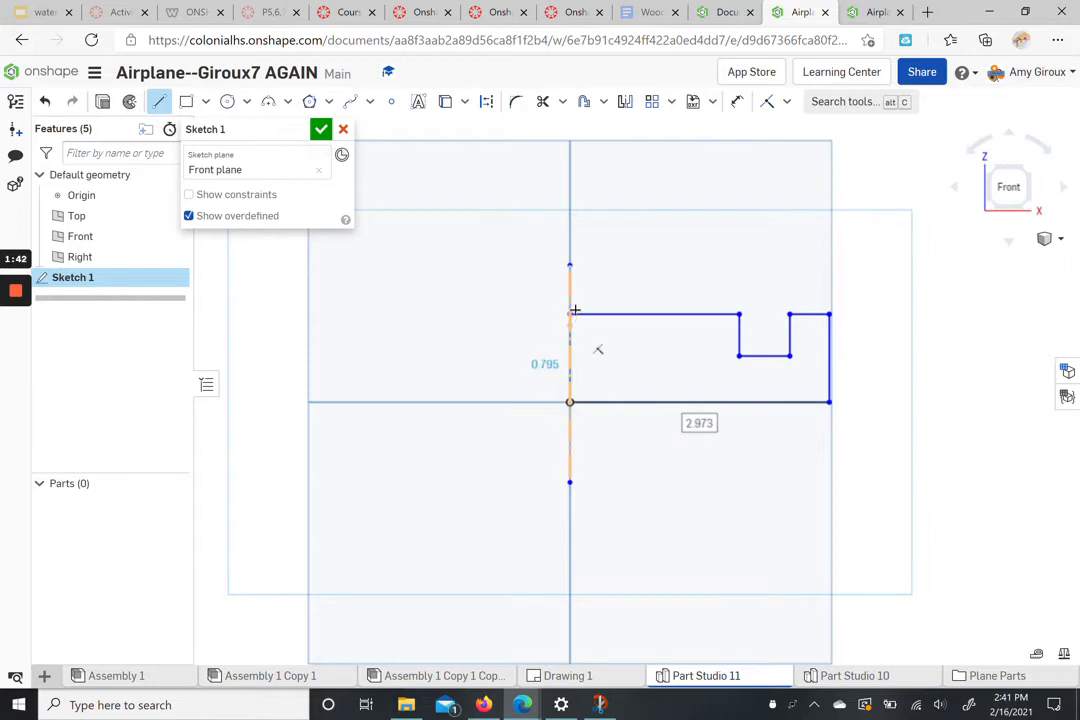
{"action": "key", "text": "Escape"}
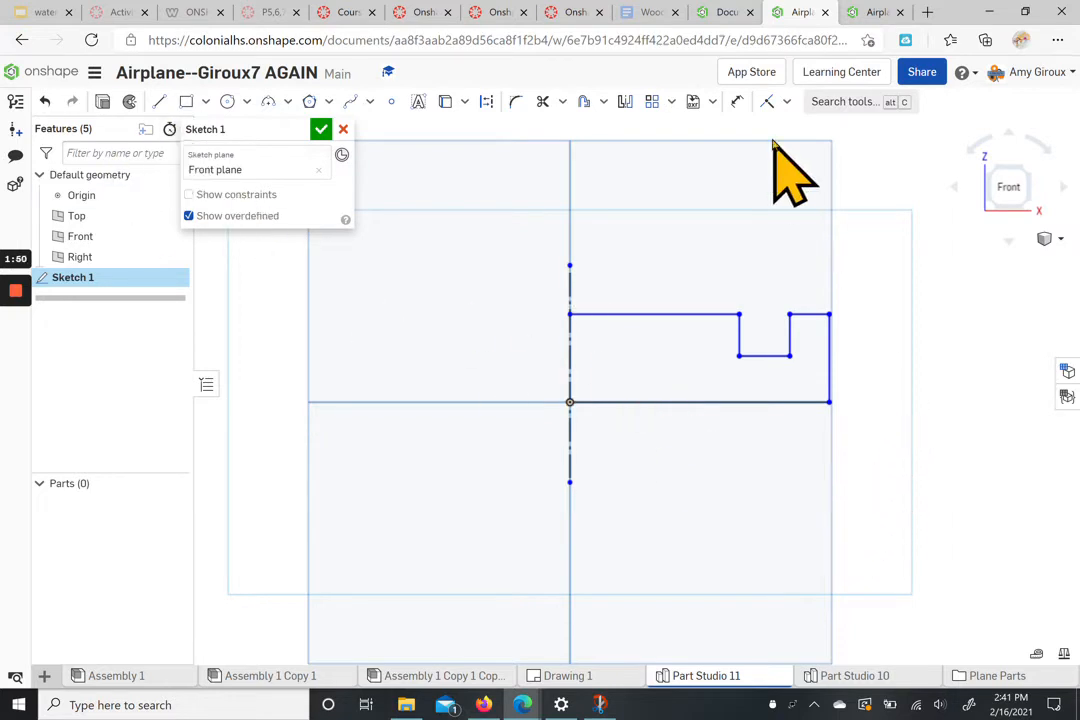
- Dimension the track's full width across the centerline as 3.25 in and place the dimension closer below the profile
{"action": "left_click", "coordinate": [738, 106]}
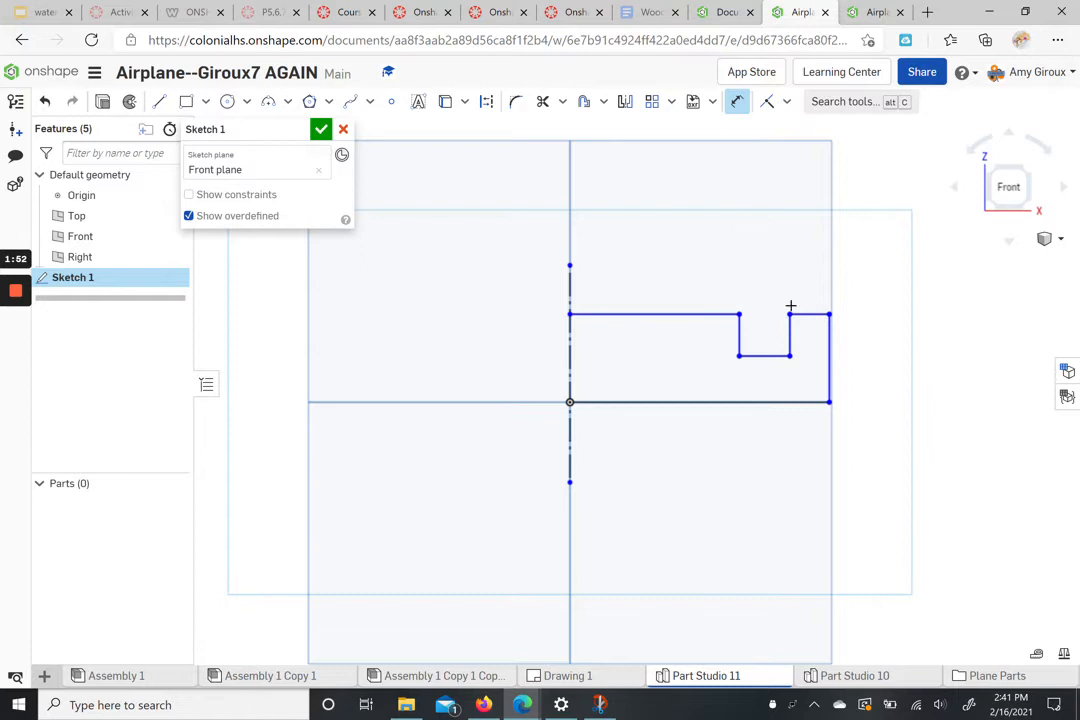
{"action": "left_click", "coordinate": [830, 355]}
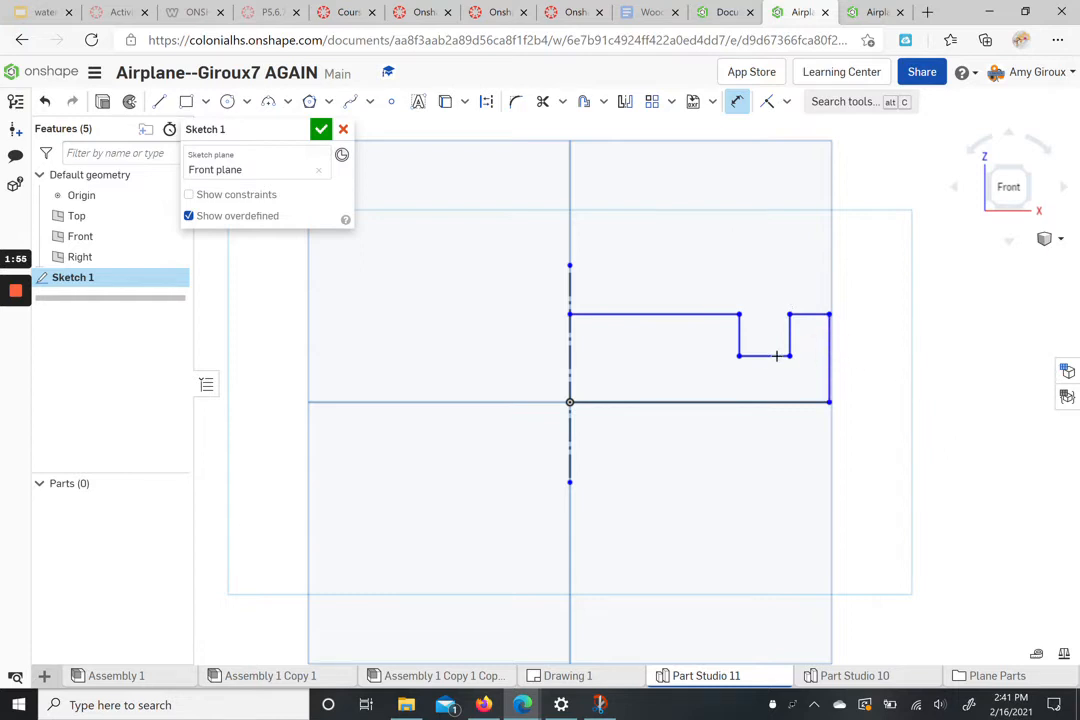
{"action": "left_click", "coordinate": [570, 449]}
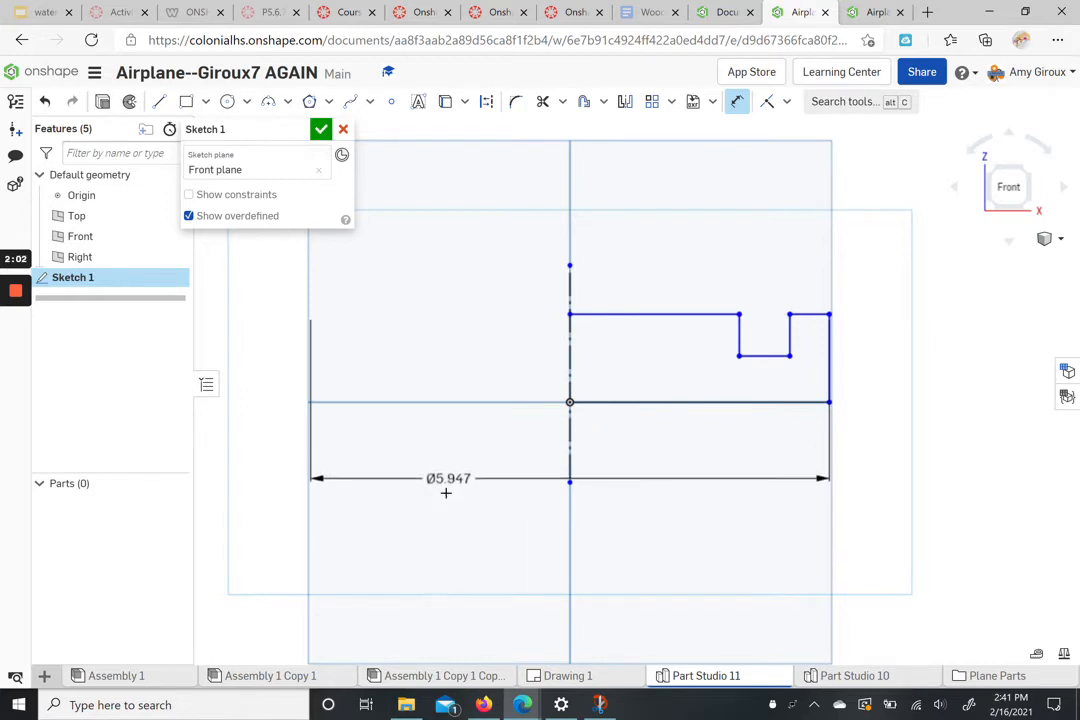
{"action": "left_click", "coordinate": [451, 524]}
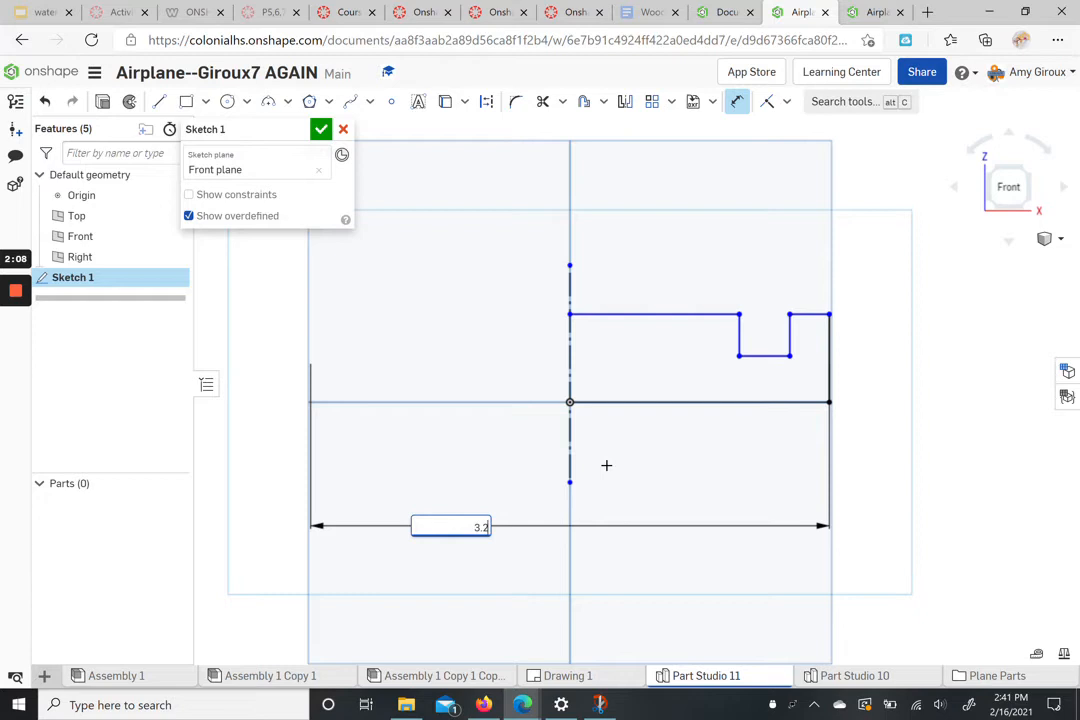
{"action": "key", "text": "Return"}
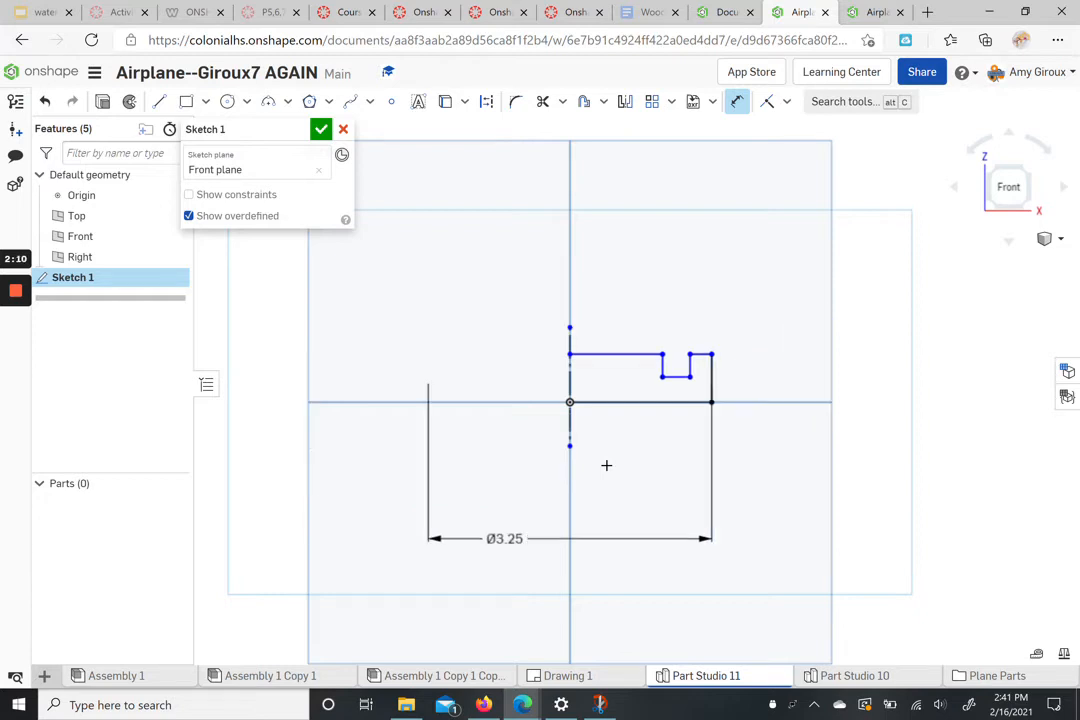
{"action": "scroll", "coordinate": [620, 433], "scroll_direction": "up", "scroll_amount": 2}
{"action": "left_click_drag", "start_coordinate": [469, 598], "coordinate": [495, 472]}
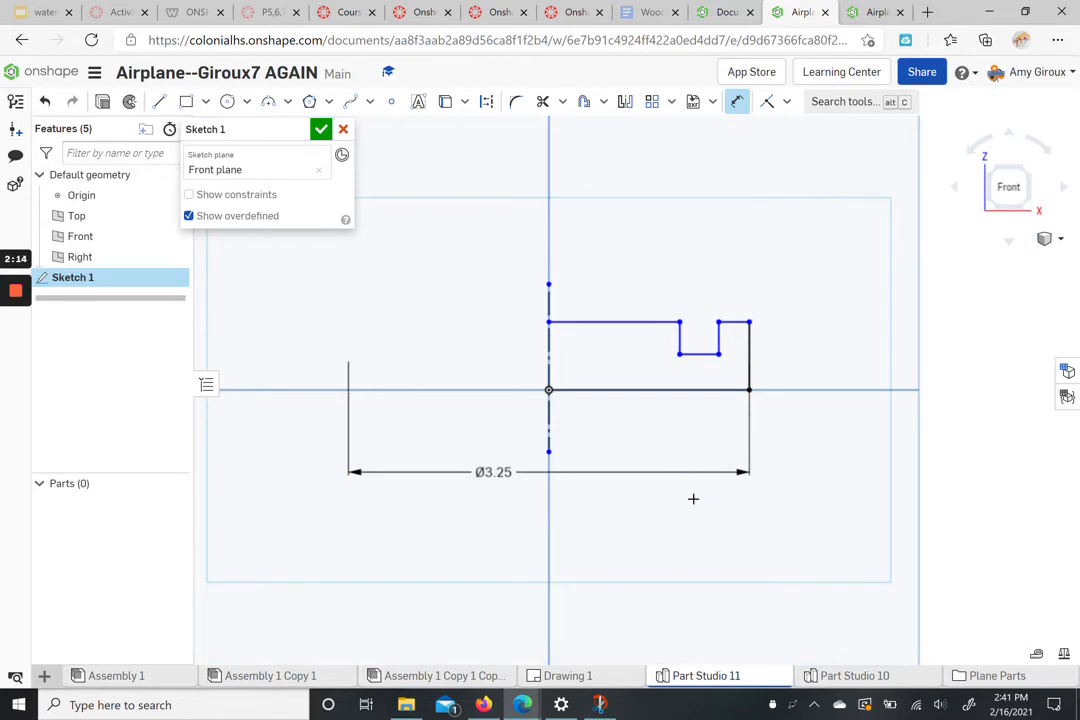
- Dimension the height of the profile's outer vertical edge as 0.45 in
{"action": "middle_click_drag", "start_coordinate": [705, 433], "coordinate": [699, 470]}
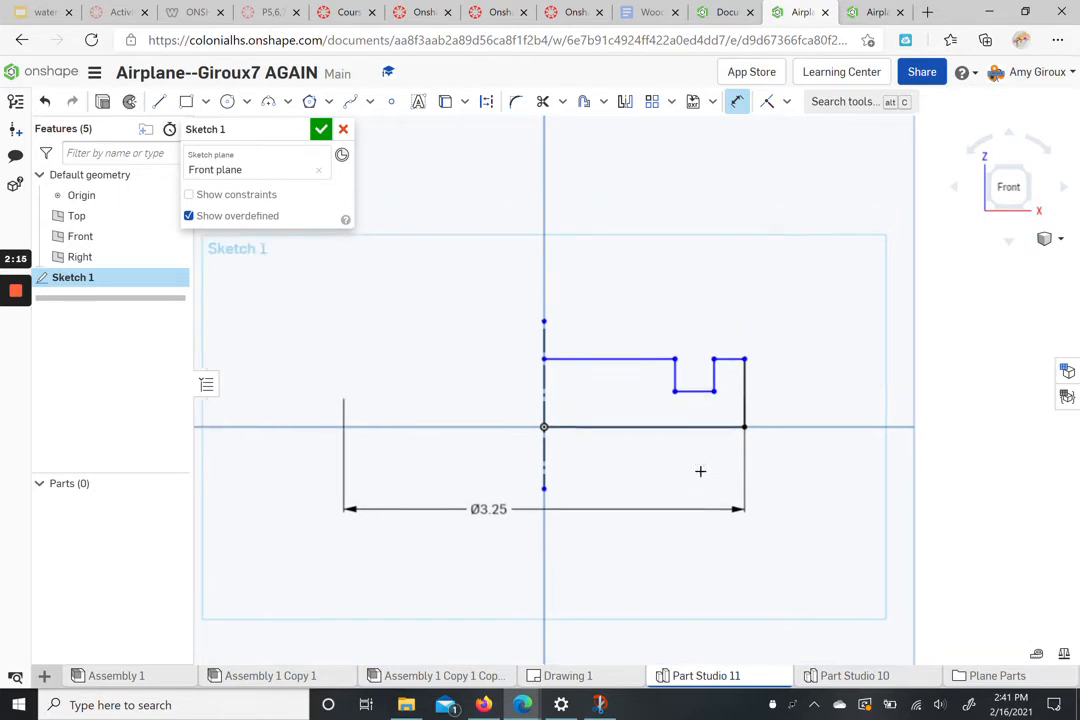
{"action": "left_click", "coordinate": [742, 402]}
{"action": "left_click", "coordinate": [794, 397]}
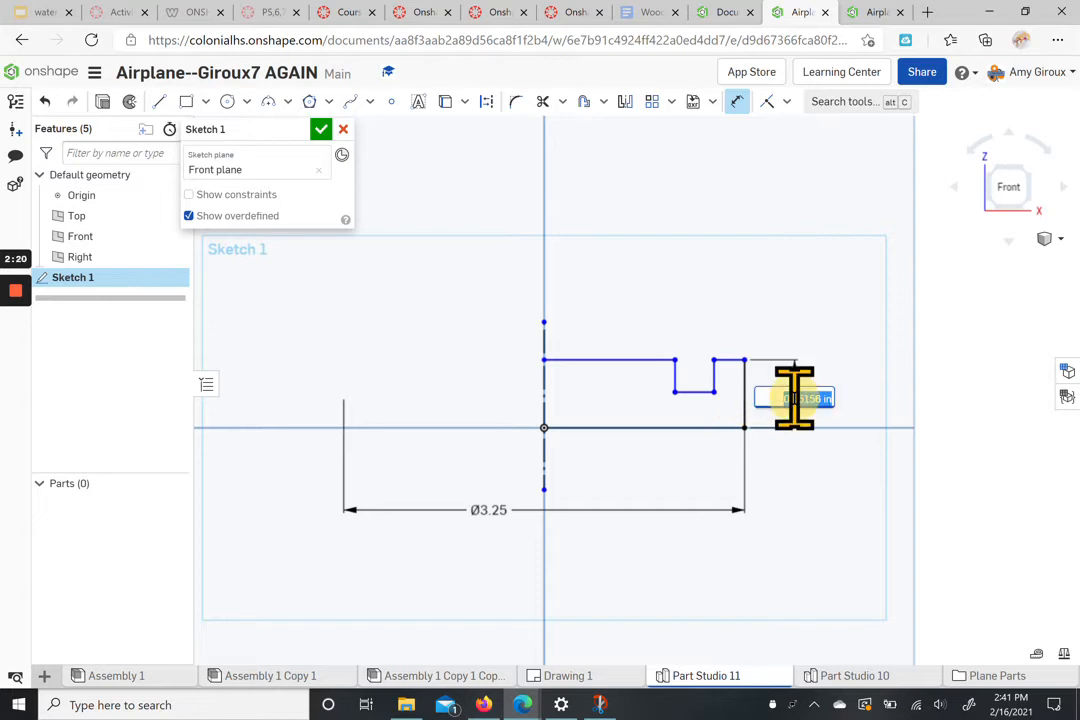
{"action": "type", "text": "0"}
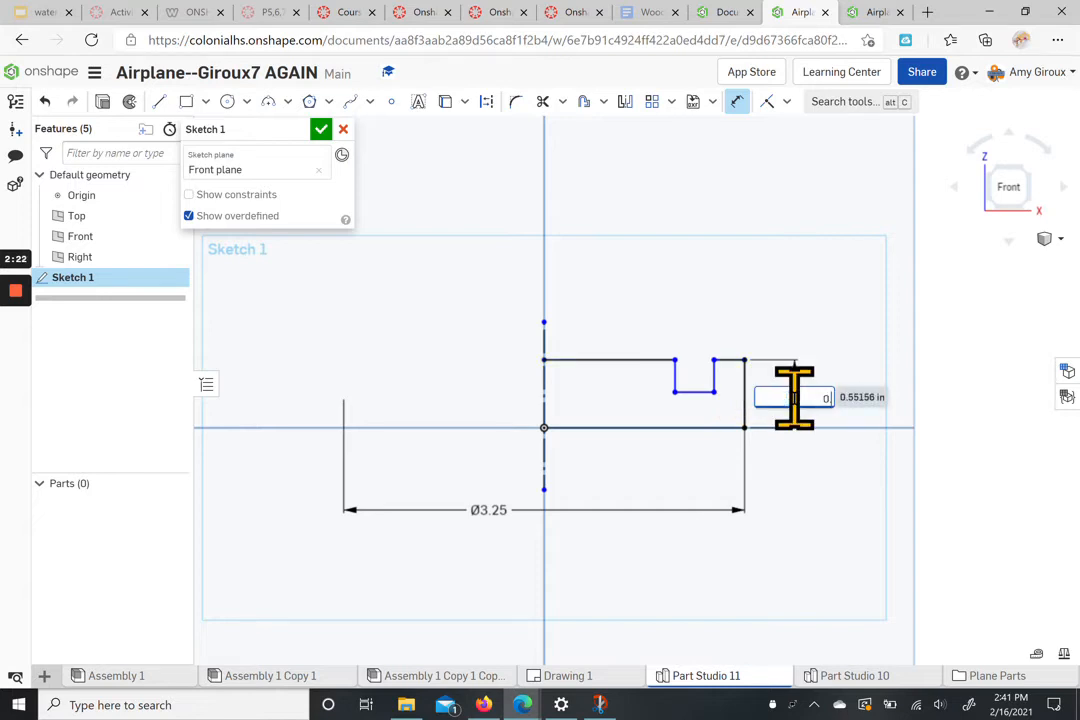
{"action": "type", "text": ".45"}
{"action": "key", "text": "Return"}
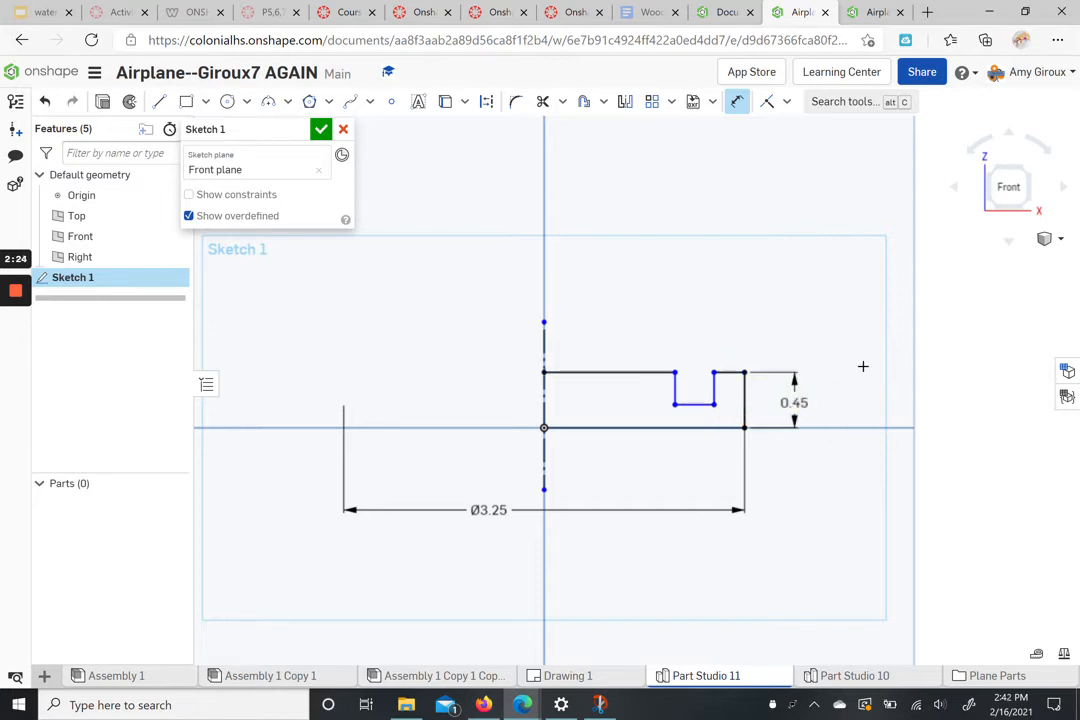
- Dimension the slot in the profile's upper edge as 0.2 in deep and 0.5 in wide
{"action": "scroll", "coordinate": [716, 384], "scroll_direction": "up", "scroll_amount": 3}
{"action": "left_click", "coordinate": [712, 387]}
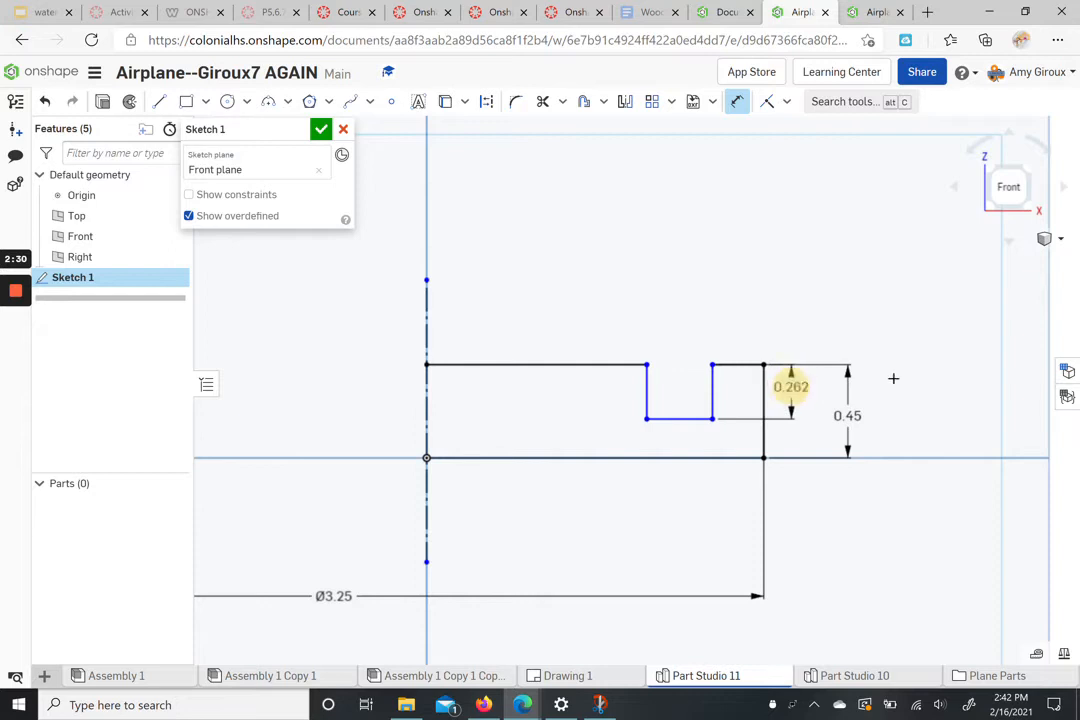
{"action": "type", "text": "0.2"}
{"action": "key", "text": "Return"}
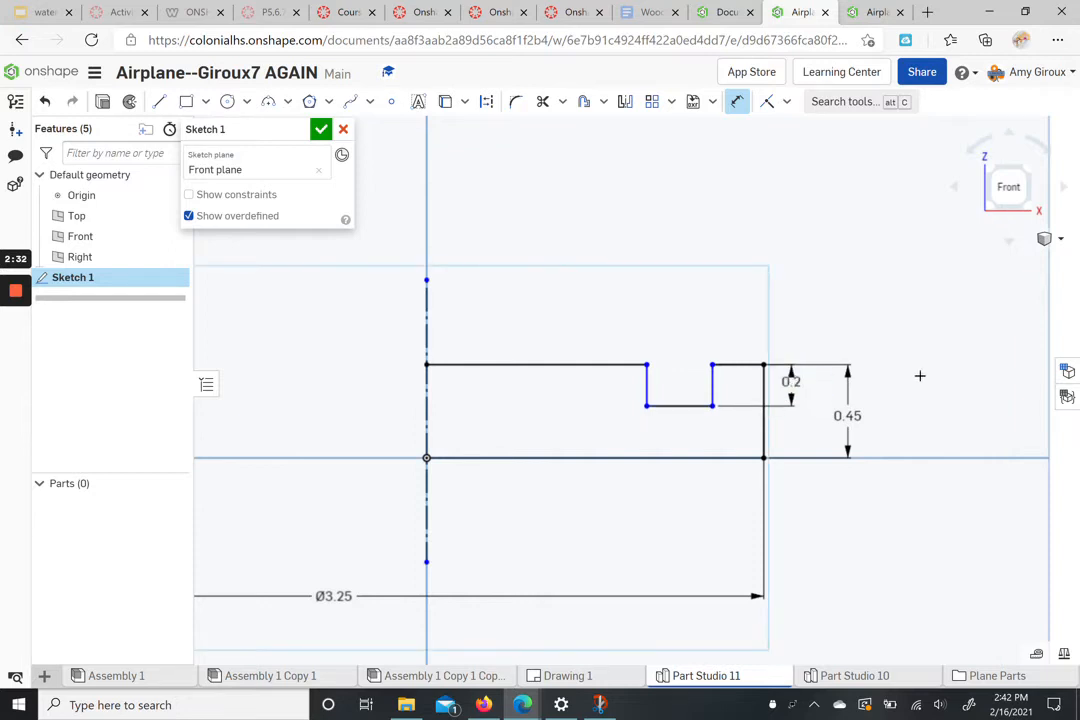
{"action": "left_click", "coordinate": [681, 405]}
{"action": "left_click", "coordinate": [679, 295]}
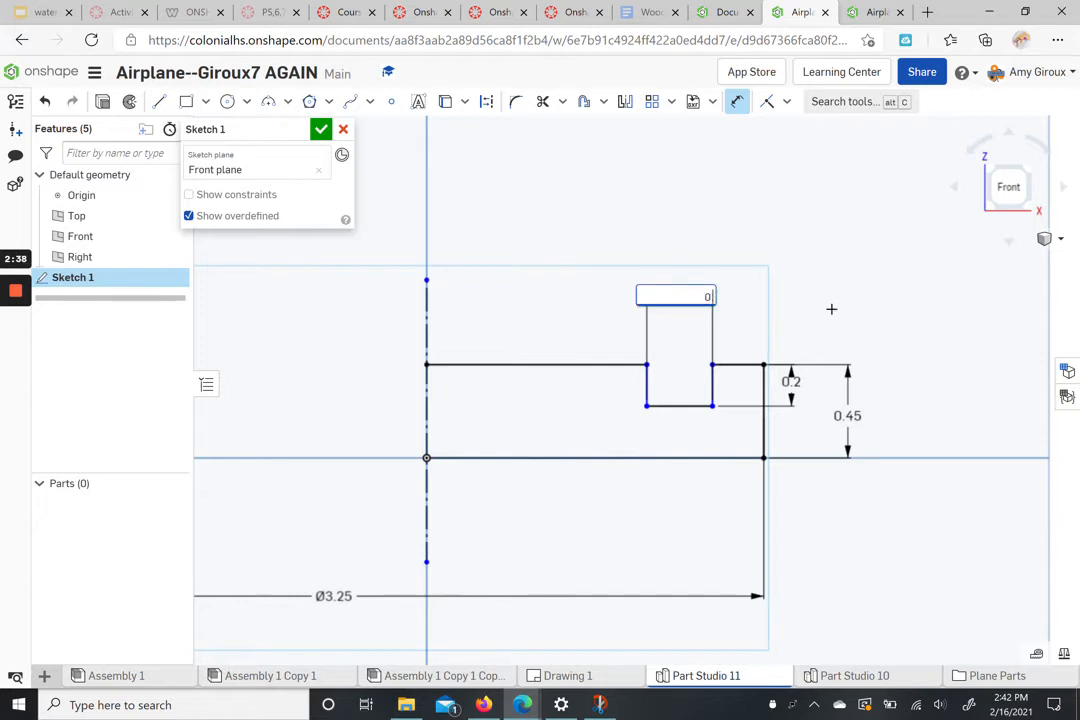
{"action": "key", "text": "Return"}
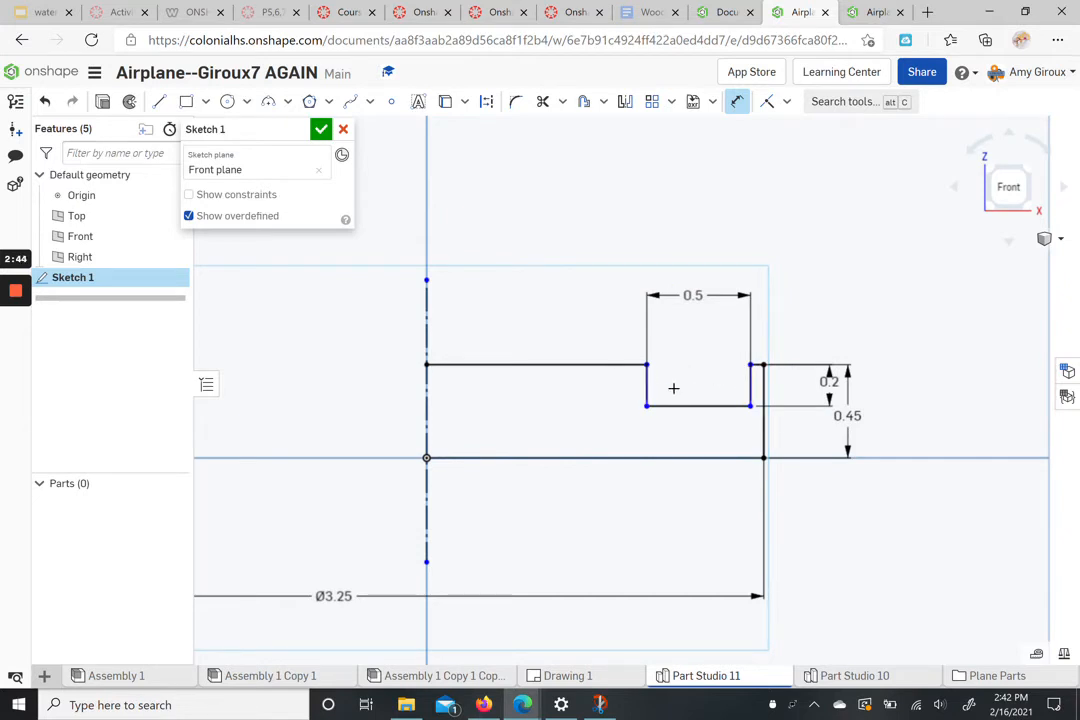
- Dimension the short upper edge between the slot and the profile's outer vertical edge as 0.15 in
{"action": "scroll", "coordinate": [730, 366], "scroll_direction": "up", "scroll_amount": 1}
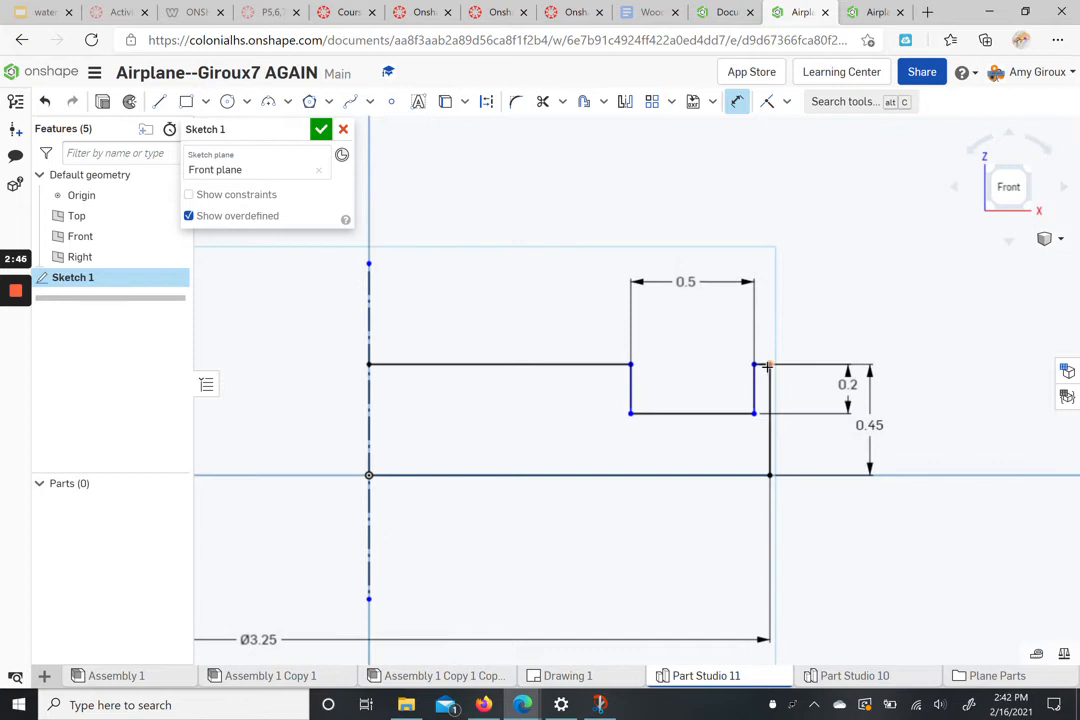
{"action": "scroll", "coordinate": [762, 367], "scroll_direction": "up", "scroll_amount": 2}
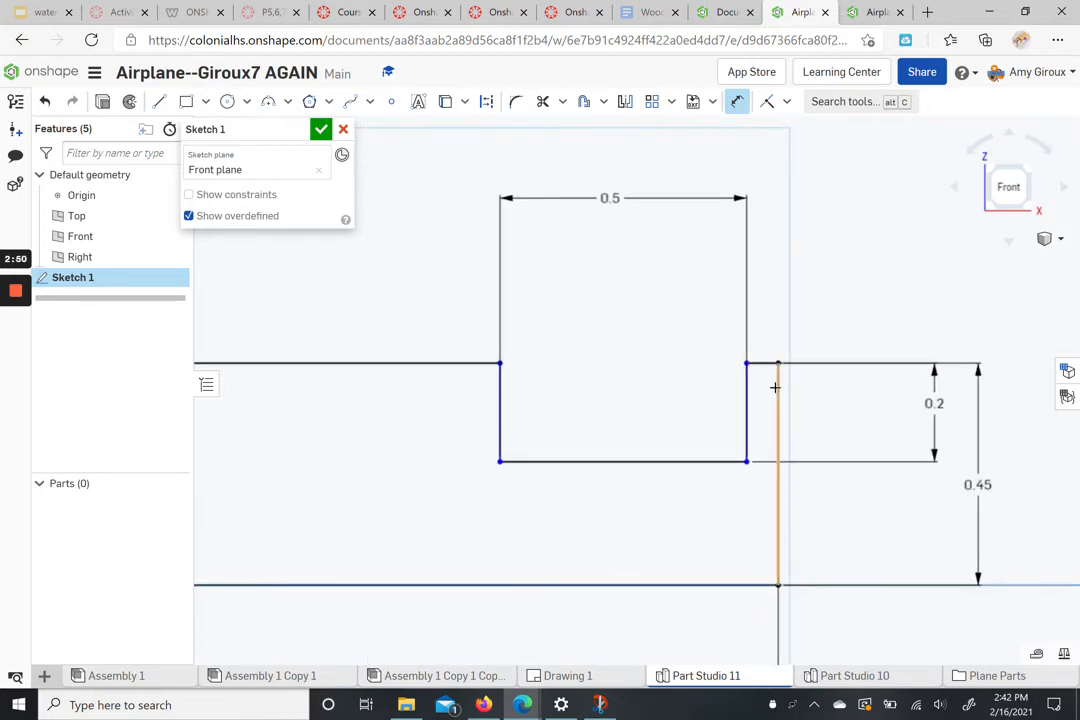
{"action": "left_click", "coordinate": [759, 363]}
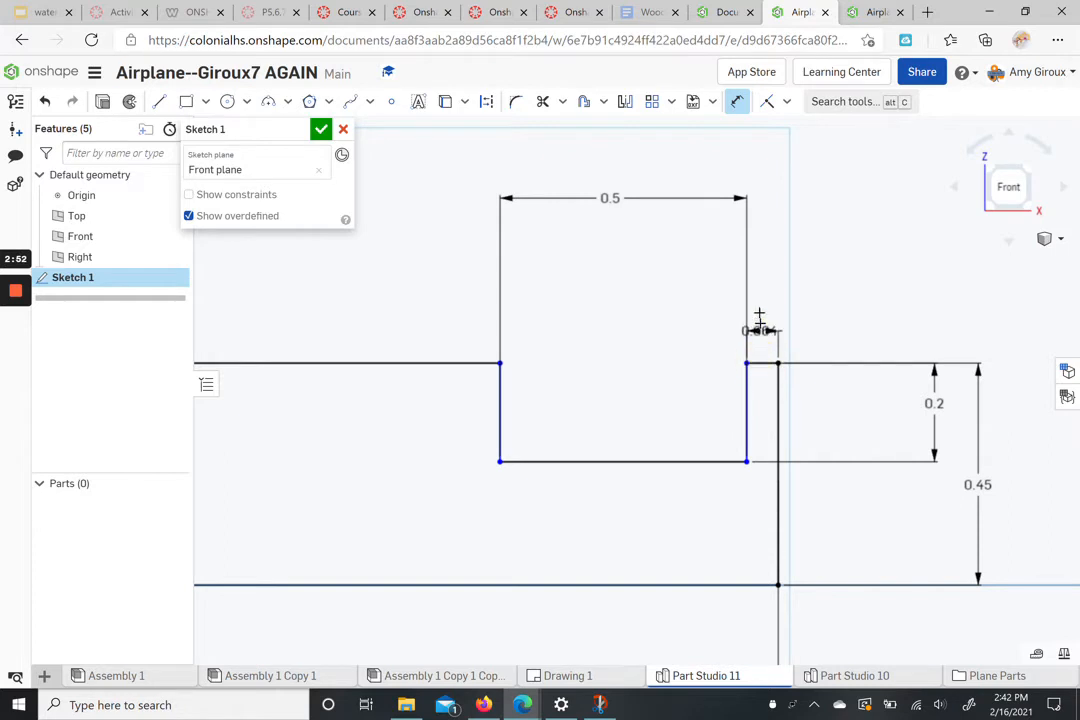
{"action": "left_click", "coordinate": [822, 218]}
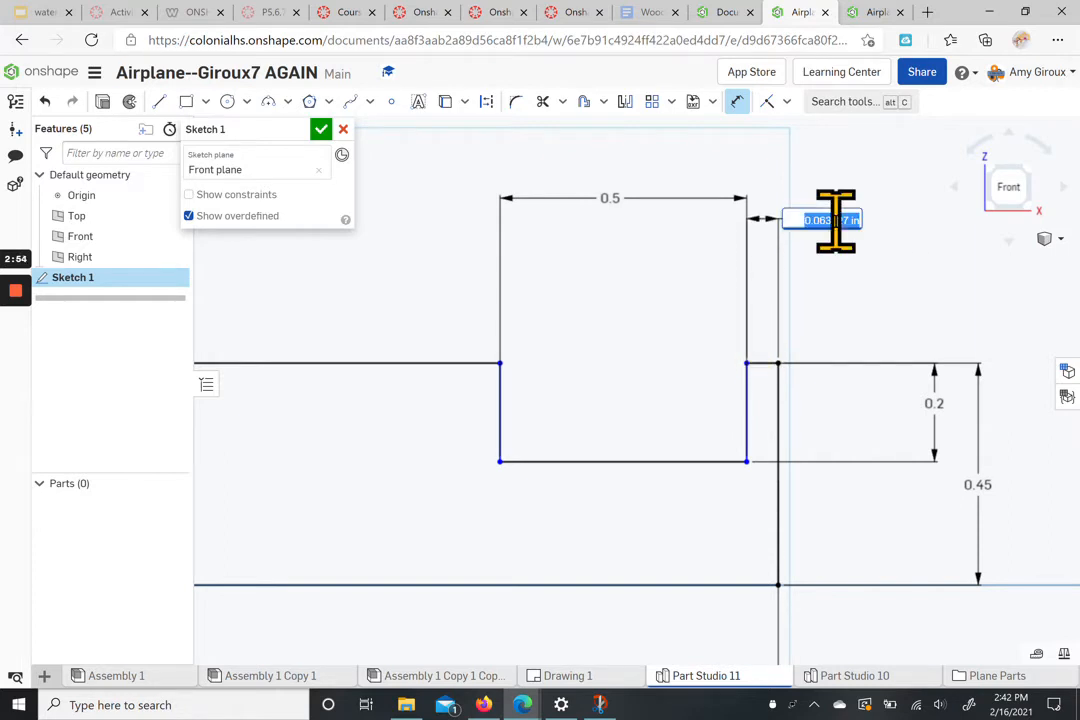
{"action": "key", "text": "Return"}
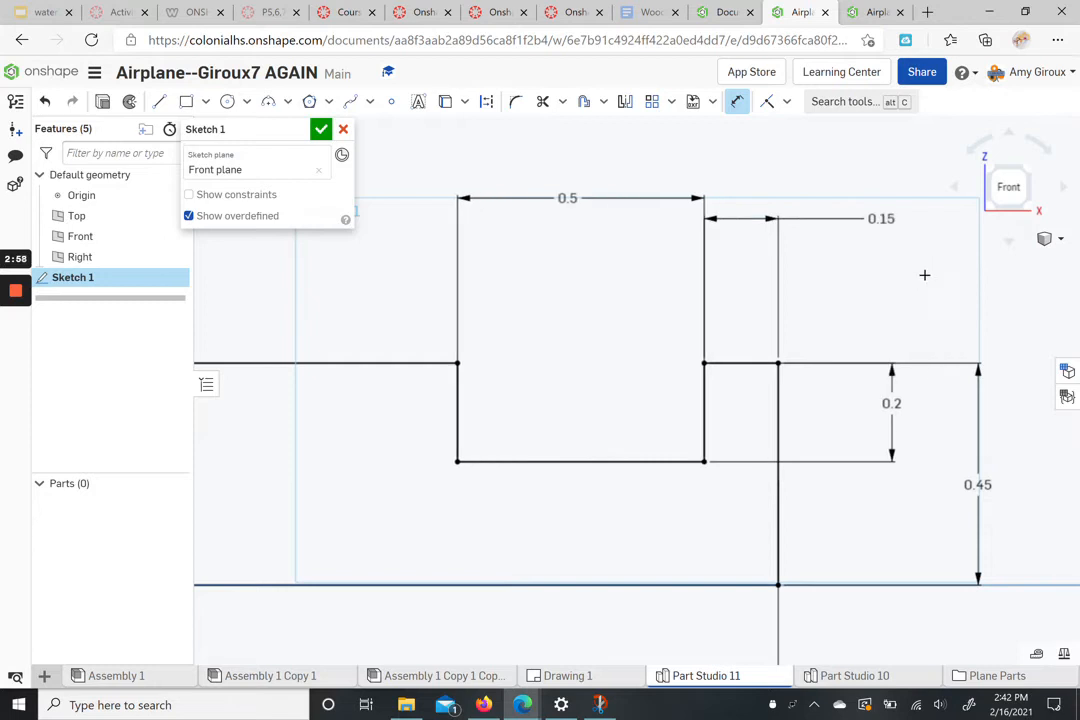
{"action": "scroll", "coordinate": [932, 270], "scroll_direction": "down", "scroll_amount": 5}
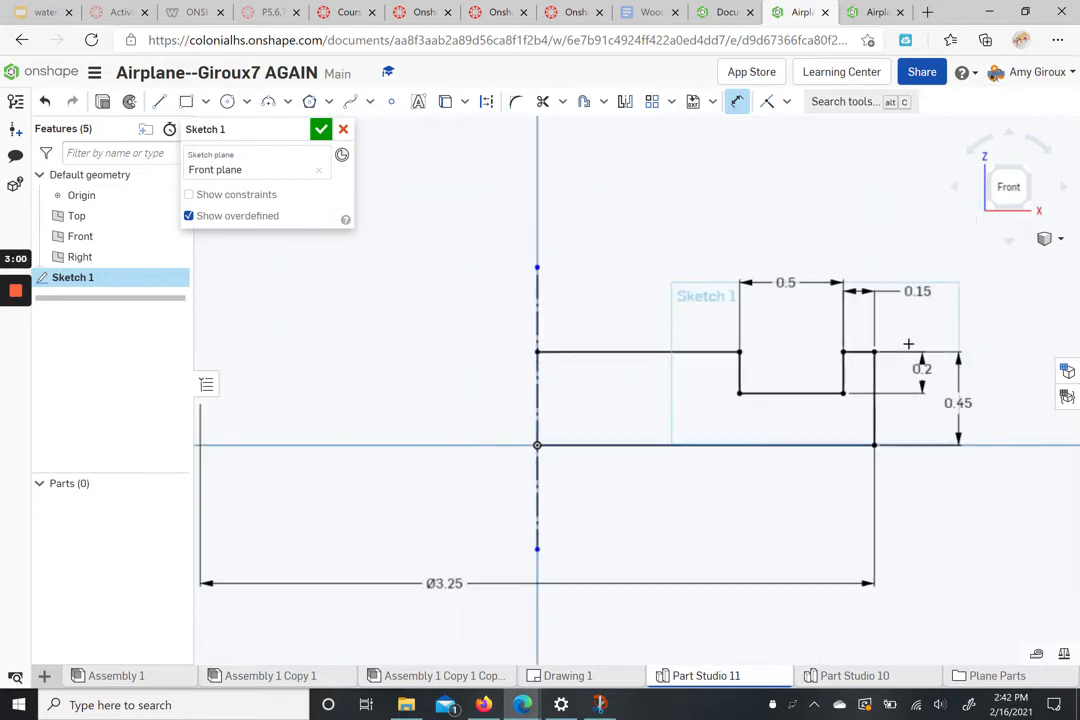
- Mirror the half profile with its slot across the vertical centerline and finish the sketch
{"action": "middle_click_drag", "start_coordinate": [706, 344], "coordinate": [663, 374]}
{"action": "middle_click_drag", "start_coordinate": [555, 421], "coordinate": [667, 323]}
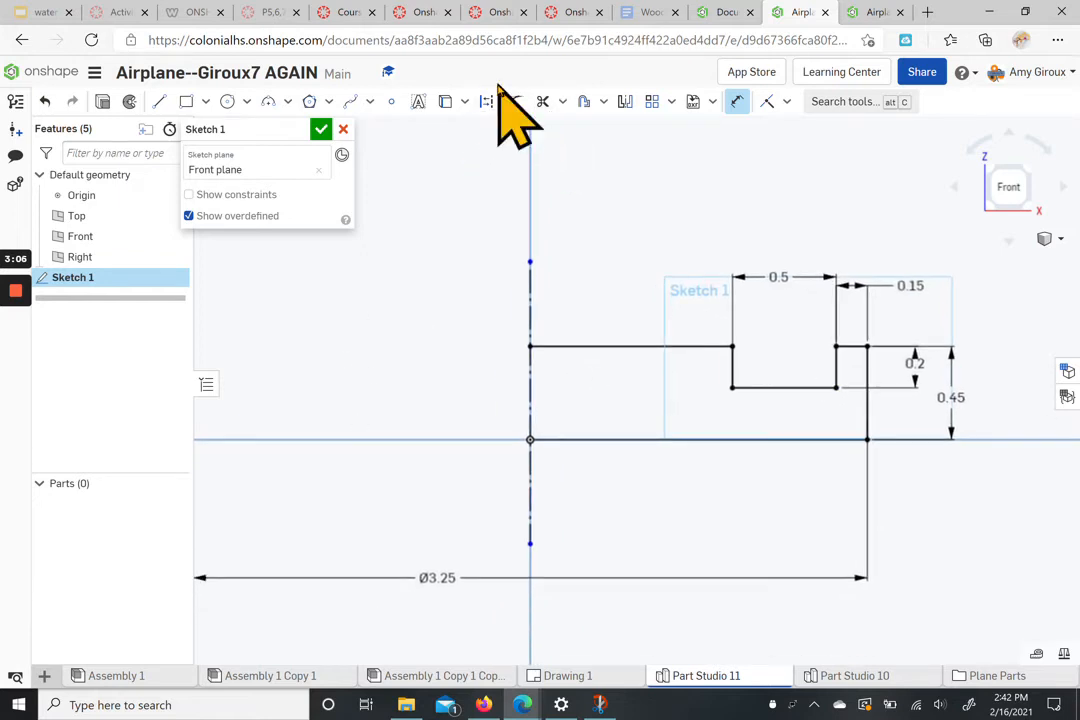
{"action": "left_click", "coordinate": [626, 103]}
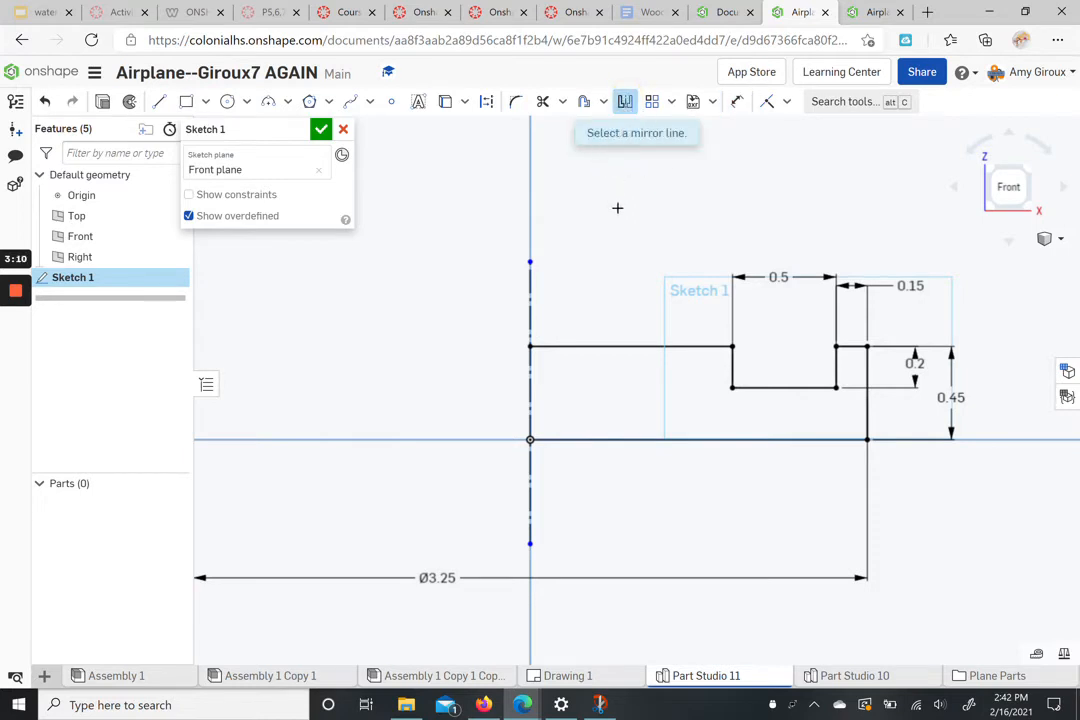
{"action": "scroll", "coordinate": [617, 203], "scroll_direction": "down", "scroll_amount": 2}
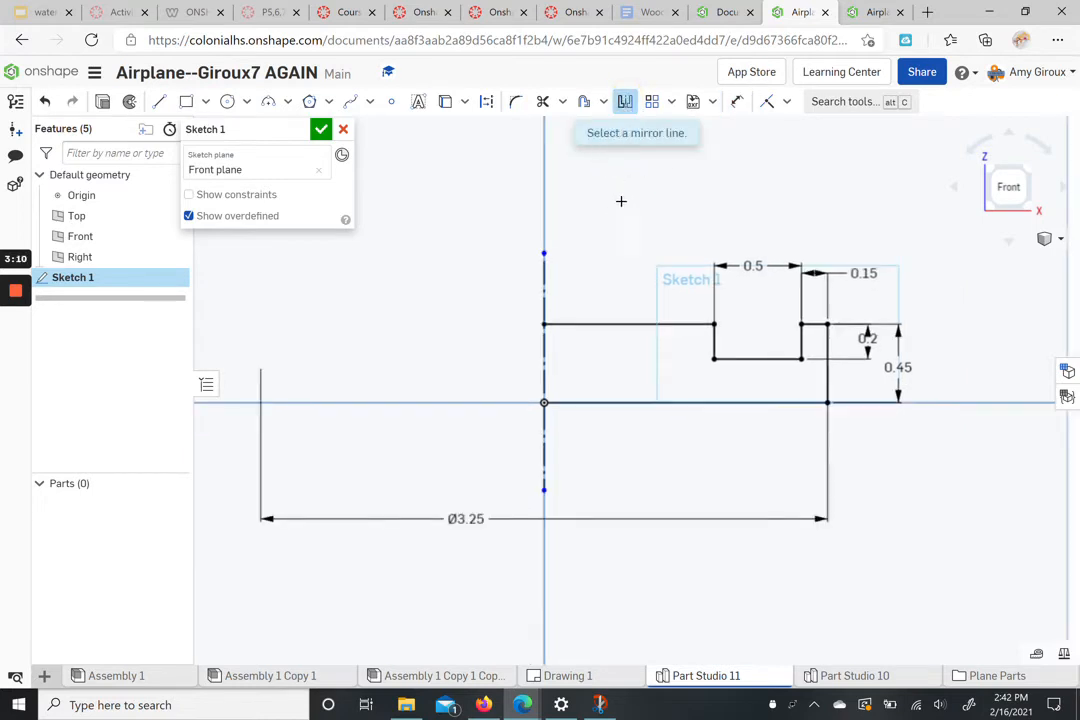
{"action": "left_click", "coordinate": [543, 278]}
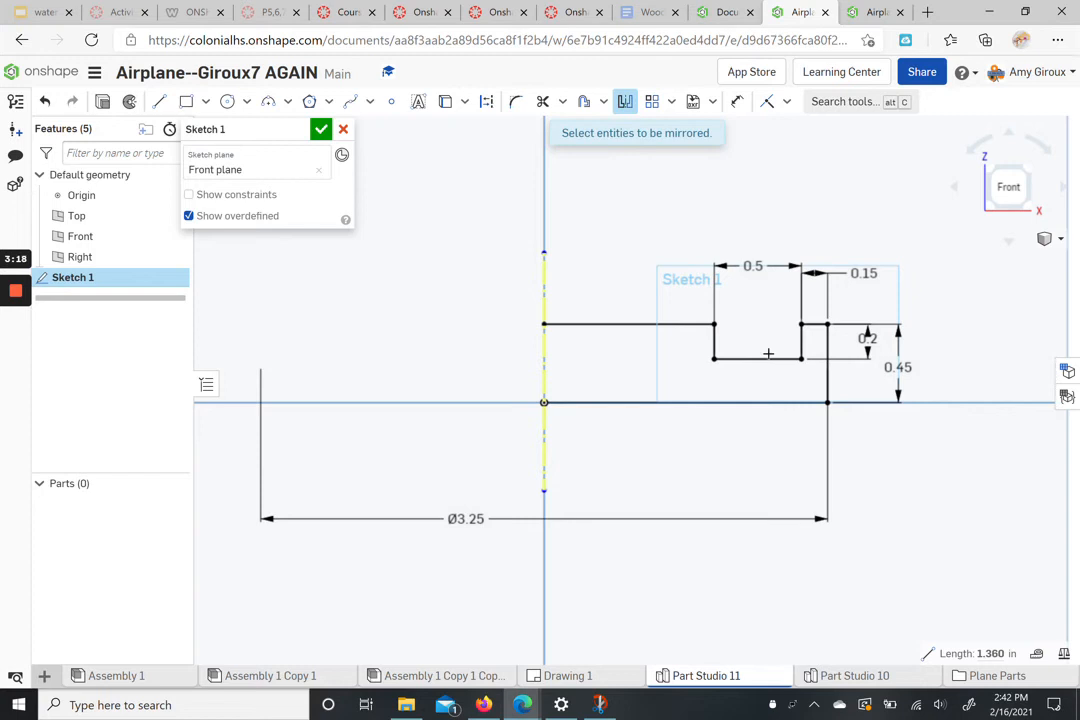
{"action": "mouse_move", "coordinate": [481, 221]}
{"action": "left_mouse_down"}
{"action": "mouse_move", "coordinate": [540, 289]}
{"action": "mouse_move", "coordinate": [682, 378]}
{"action": "mouse_move", "coordinate": [887, 480]}
{"action": "mouse_move", "coordinate": [918, 481]}
{"action": "left_mouse_up"}
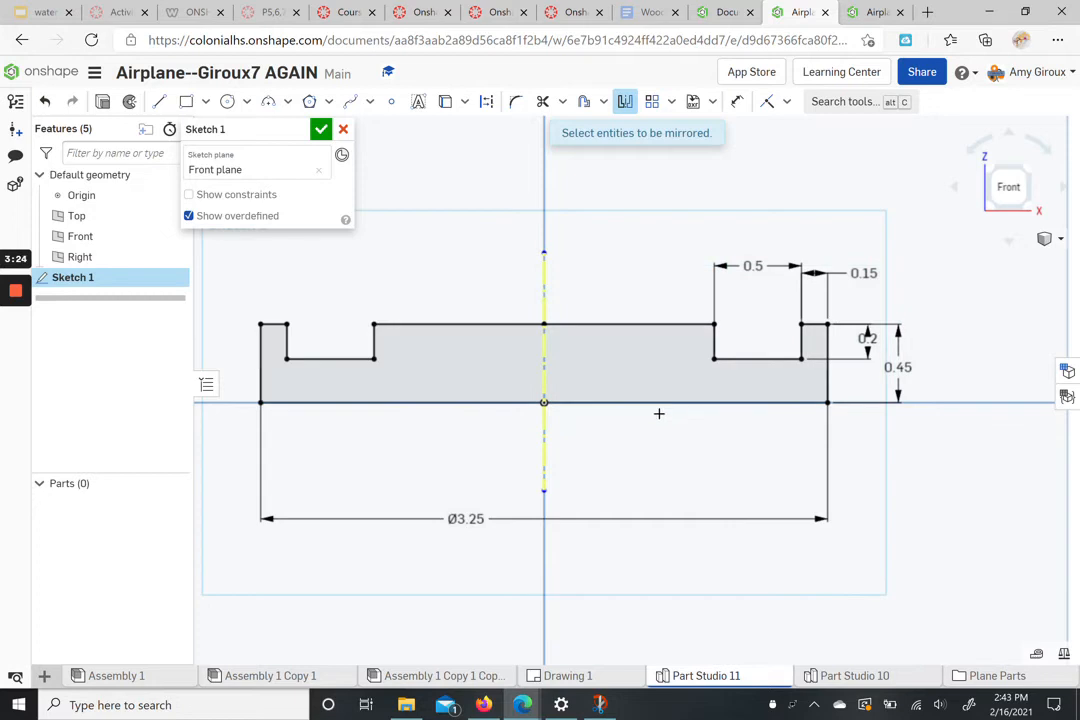
{"action": "mouse_move", "coordinate": [528, 407]}
{"action": "middle_mouse_down"}
{"action": "mouse_move", "coordinate": [628, 444]}
{"action": "mouse_move", "coordinate": [639, 436]}
{"action": "middle_mouse_up"}
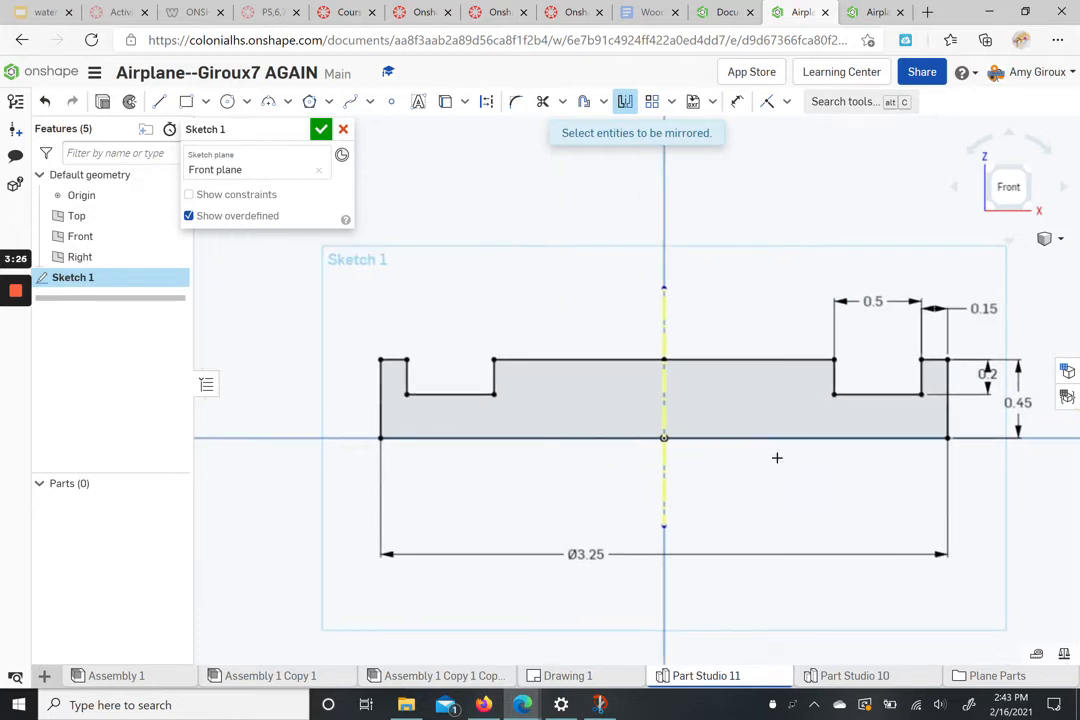
{"action": "scroll", "coordinate": [782, 408], "scroll_direction": "down", "scroll_amount": 1}
{"action": "middle_click_drag", "start_coordinate": [734, 407], "coordinate": [647, 404]}
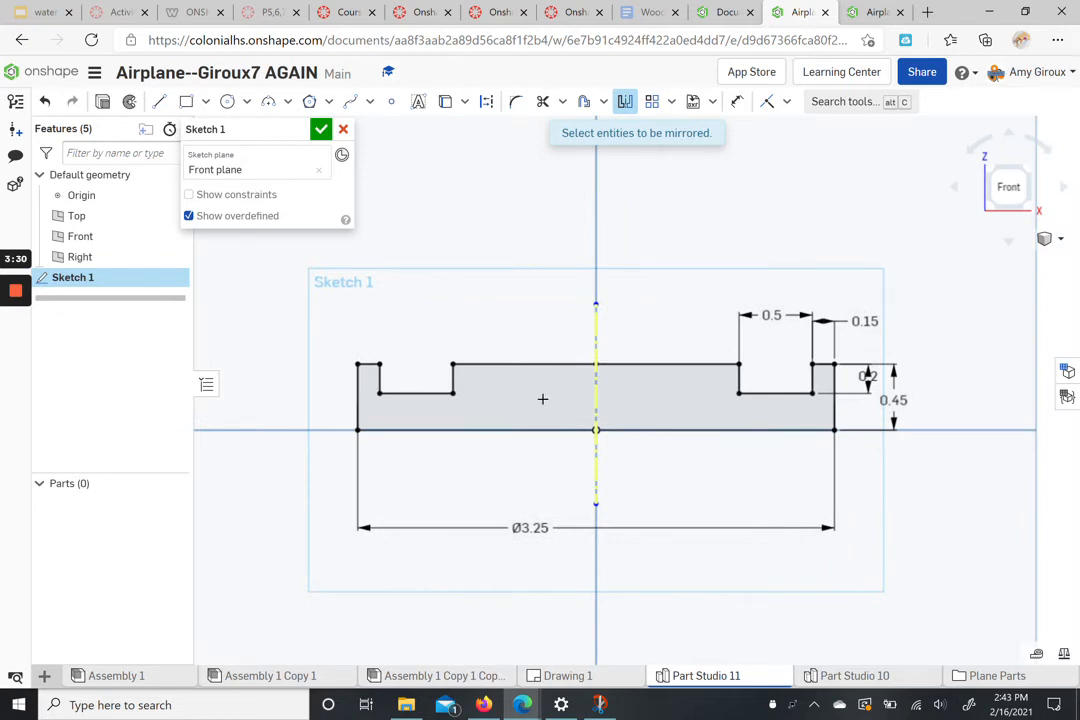
{"action": "key", "text": "Escape"}
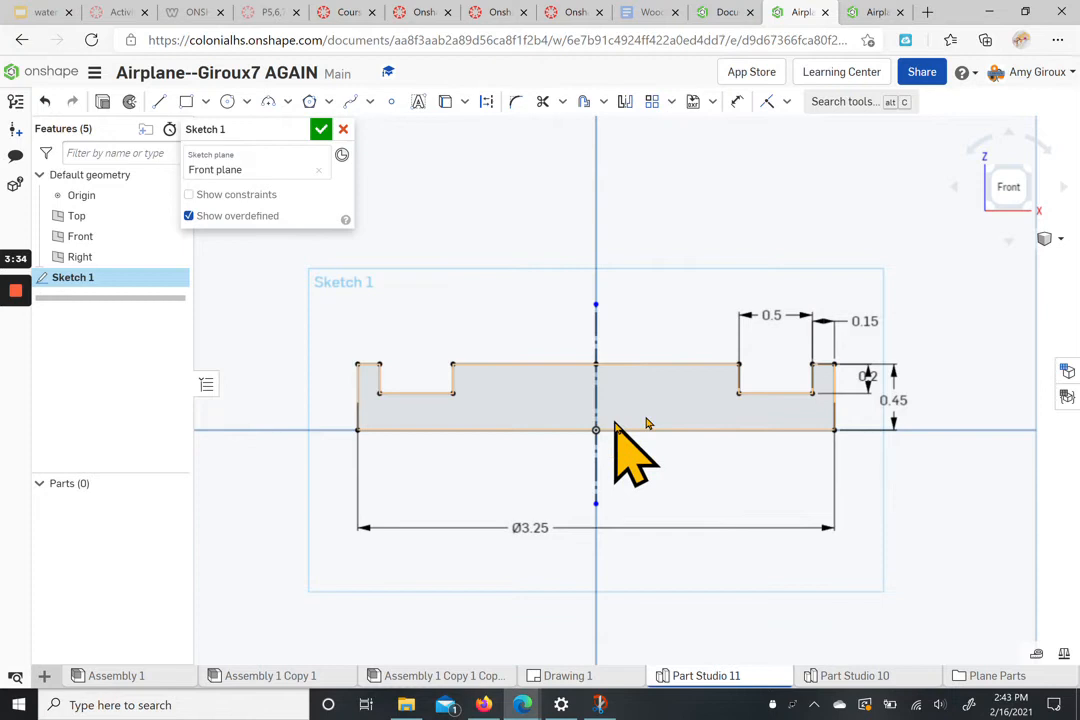
{"action": "left_click", "coordinate": [320, 131]}
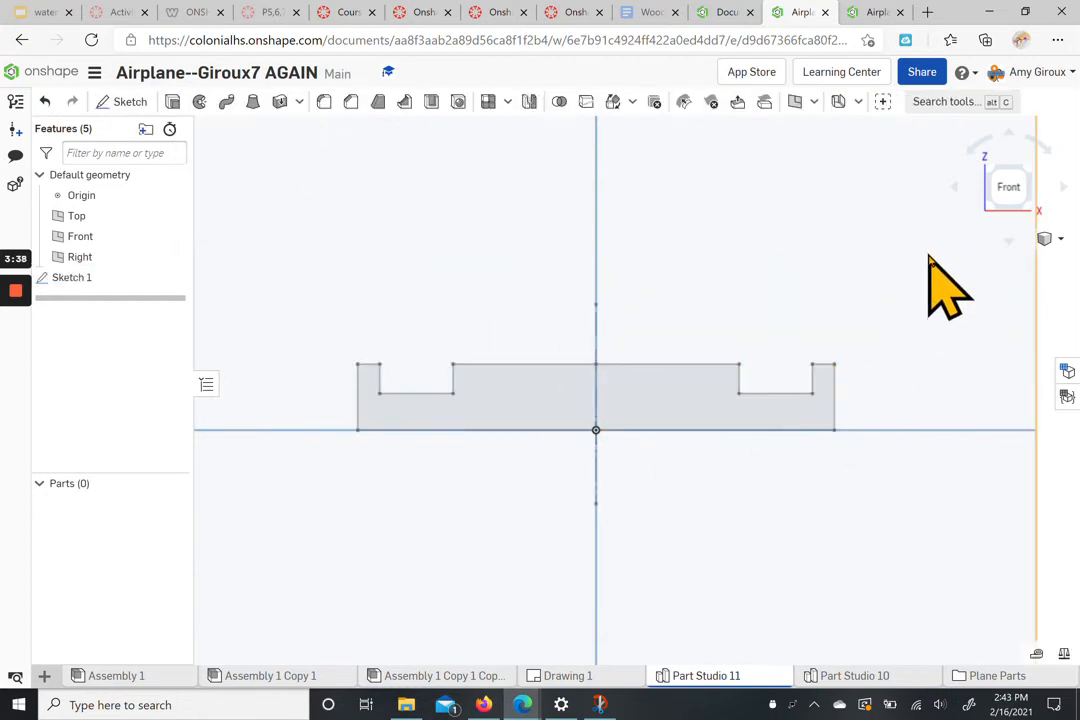
- Extrude the full track profile as a new solid to a depth of 35 in, following the length note in Drawing 1
{"action": "right_click", "coordinate": [930, 218]}
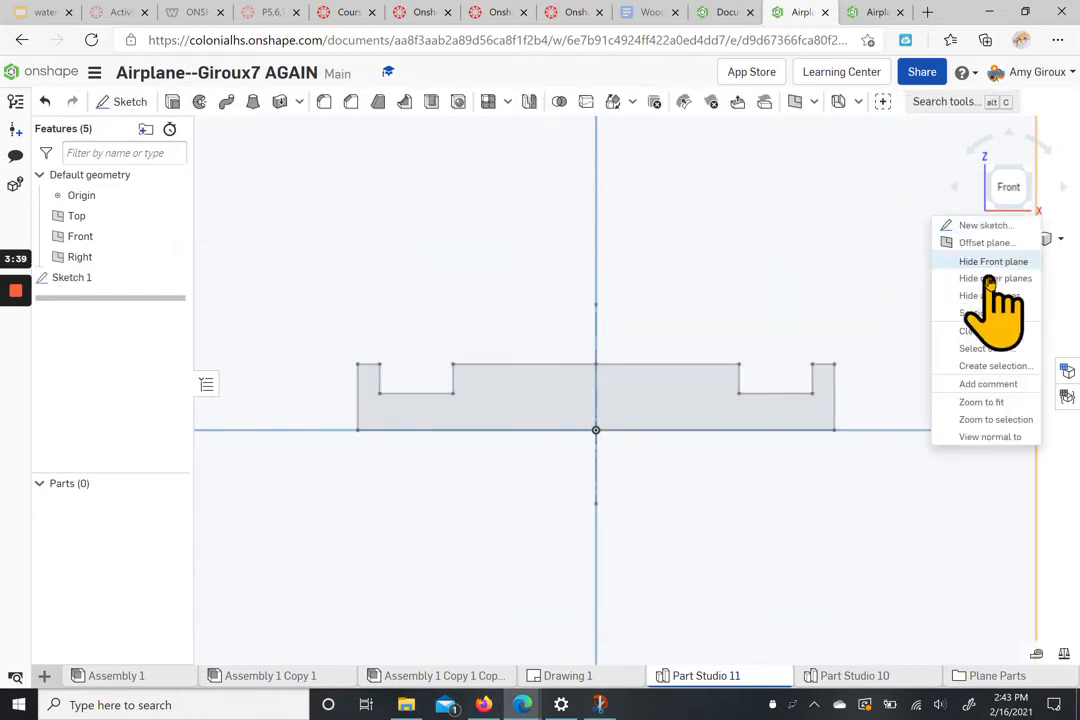
{"action": "right_click", "coordinate": [1055, 500]}
{"action": "left_click", "coordinate": [988, 564]}
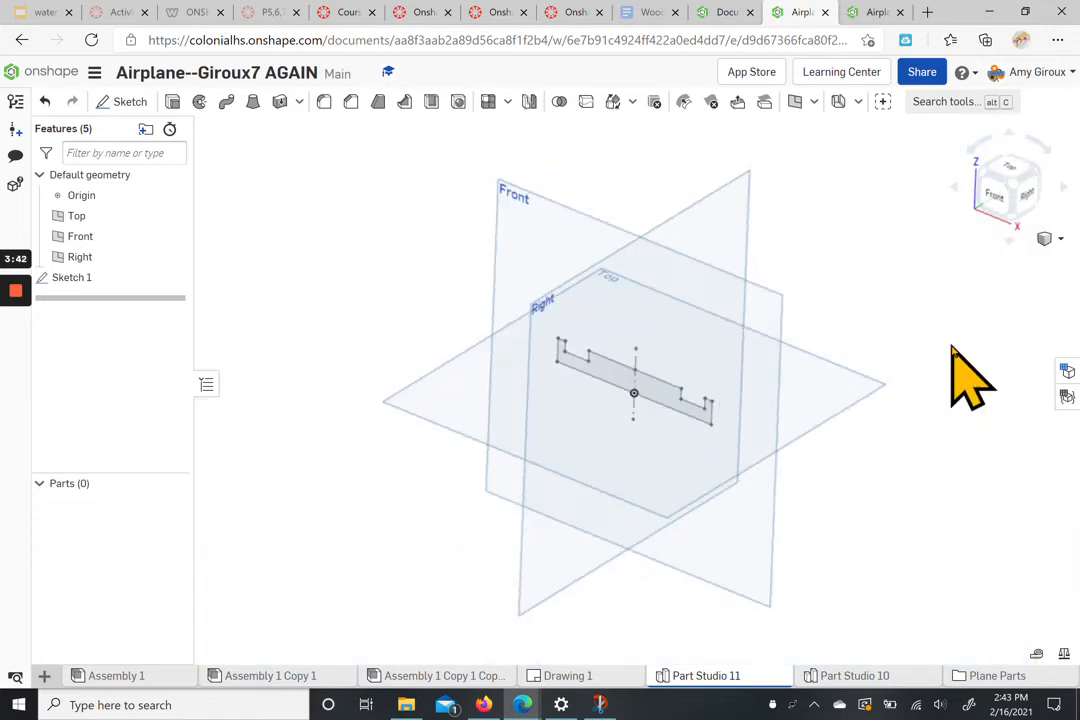
{"action": "left_click_drag", "start_coordinate": [1010, 188], "coordinate": [1017, 185]}
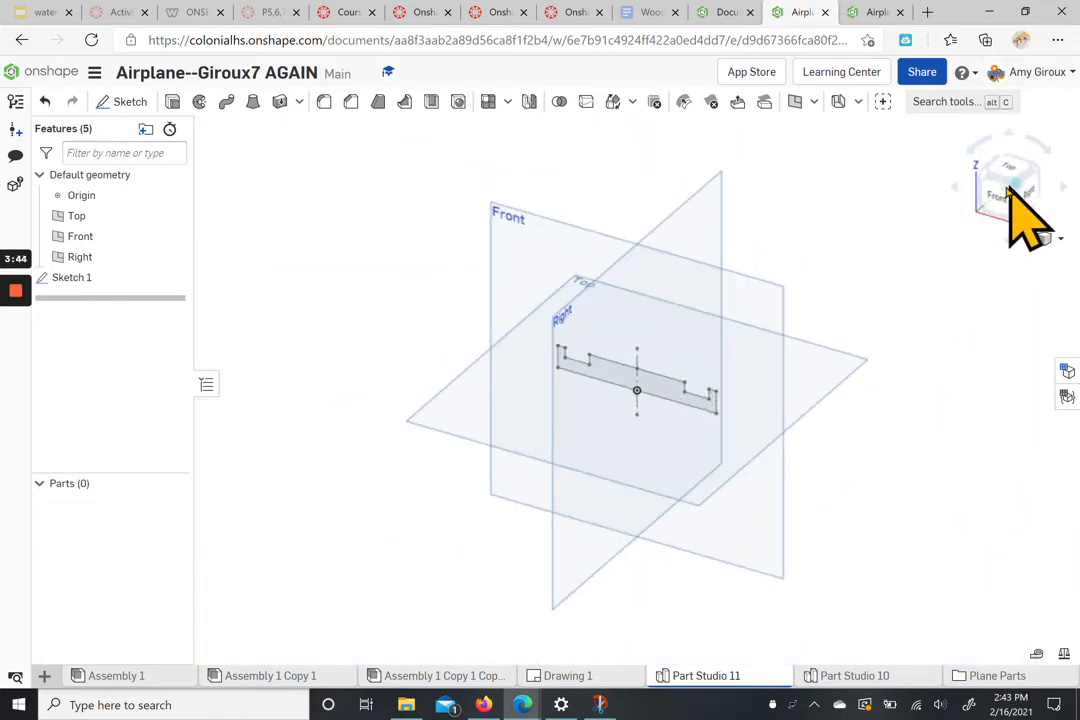
{"action": "scroll", "coordinate": [680, 390], "scroll_direction": "up", "scroll_amount": 2}
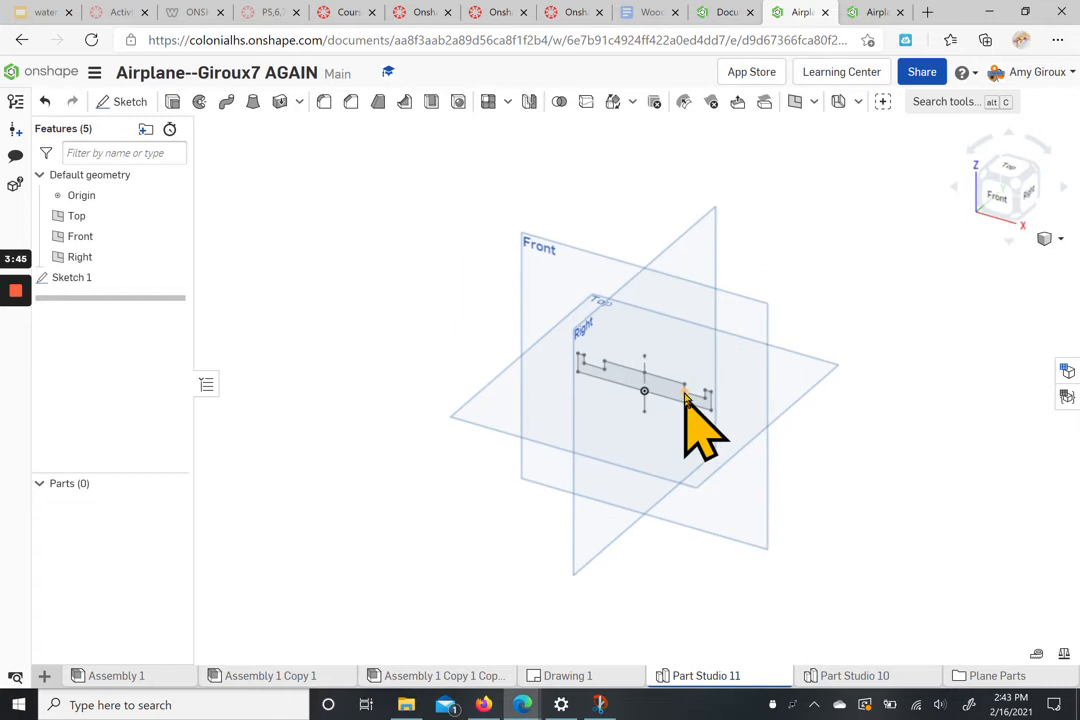
{"action": "left_click", "coordinate": [175, 104]}
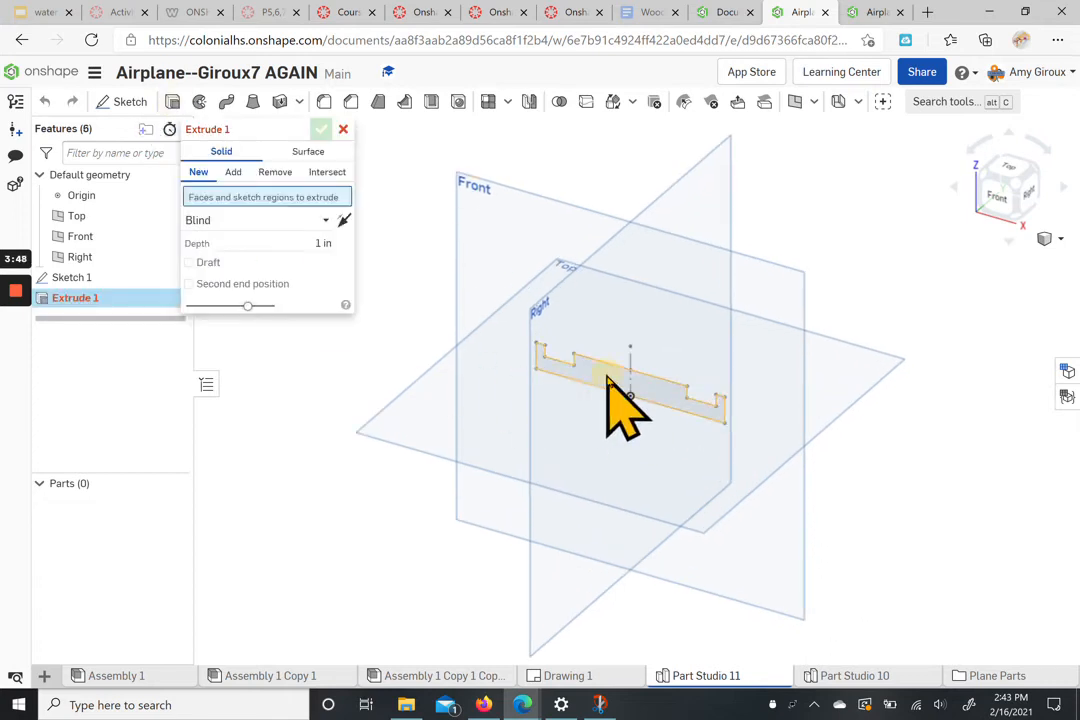
{"action": "left_click", "coordinate": [645, 410]}
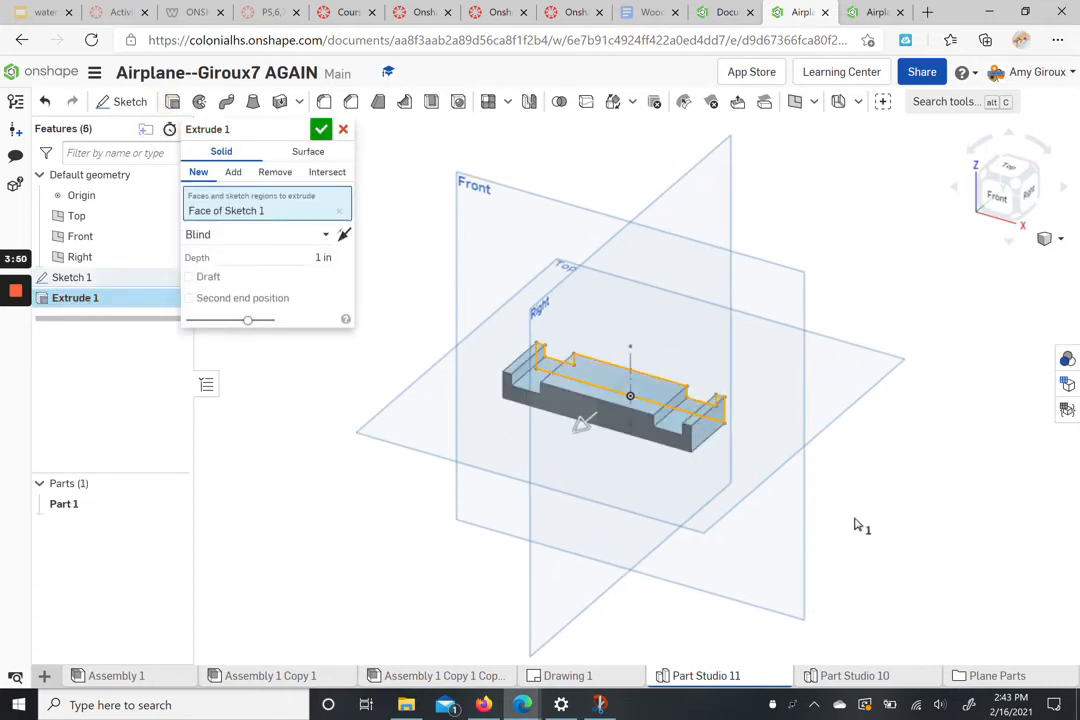
{"action": "left_click", "coordinate": [580, 676]}
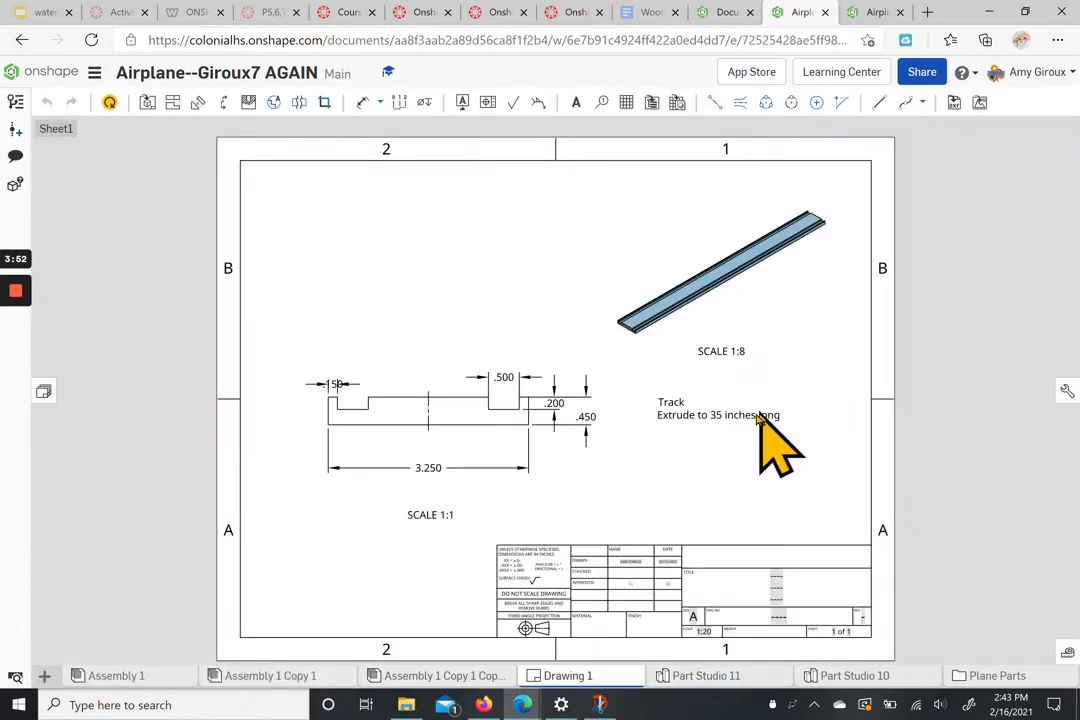
{"action": "left_click", "coordinate": [722, 677]}
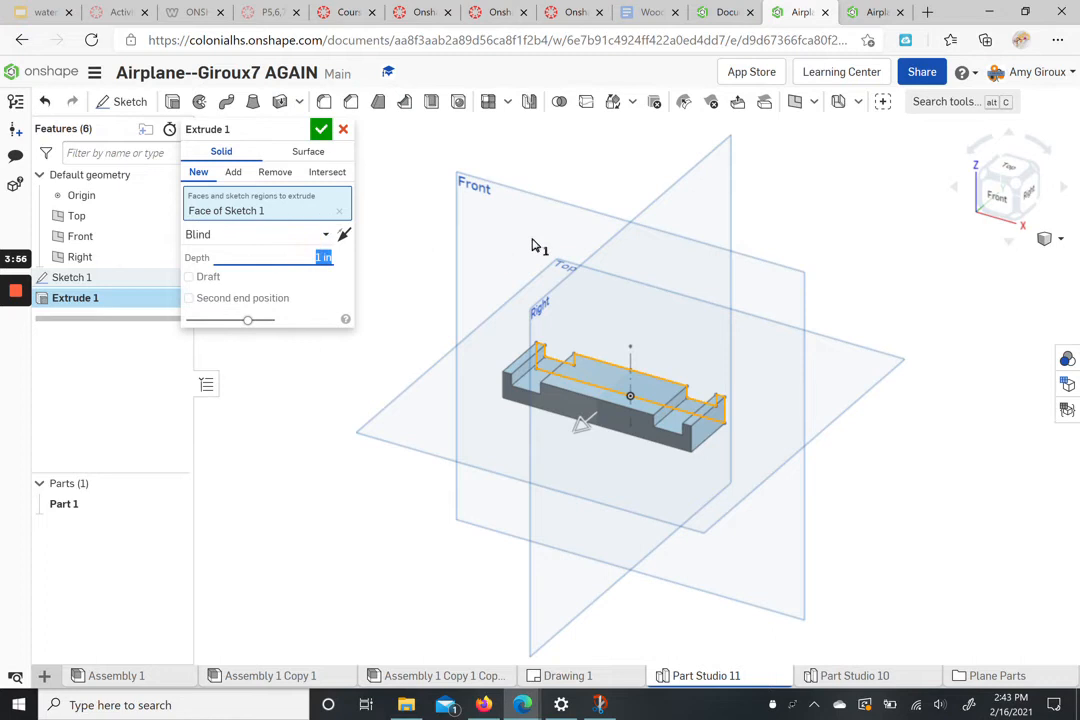
{"action": "scroll", "coordinate": [540, 270], "scroll_direction": "down", "scroll_amount": 7}
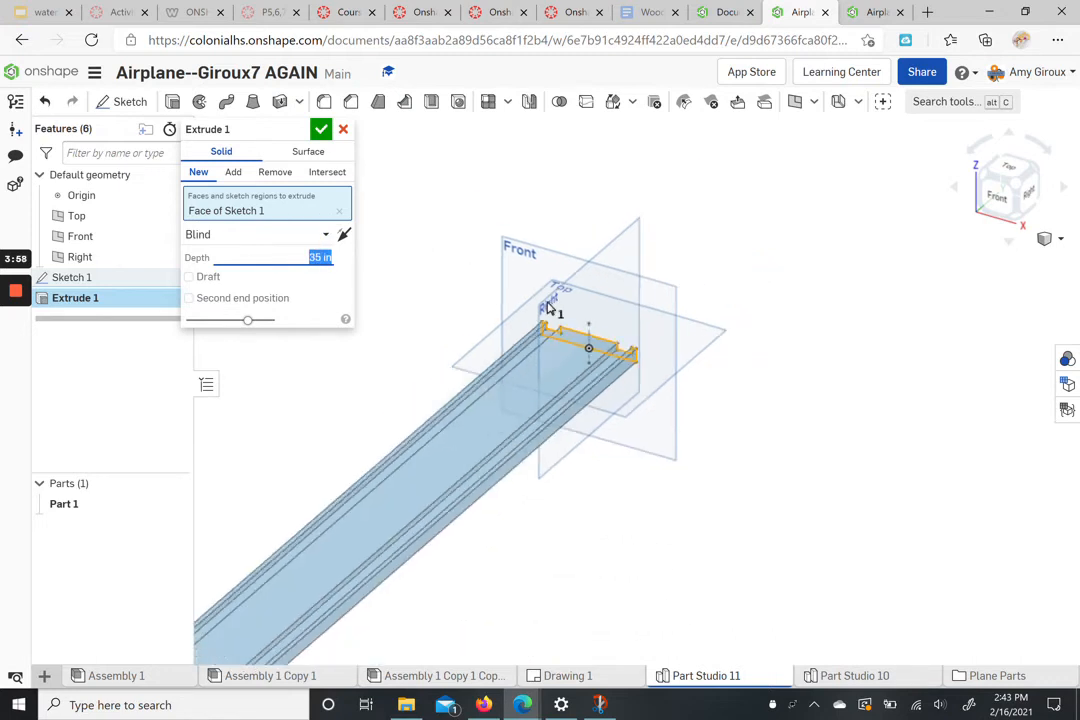
{"action": "middle_click_drag", "start_coordinate": [298, 334], "coordinate": [368, 272]}
- Make the track extrusion symmetric about the sketch plane and hide the default planes
{"action": "left_click", "coordinate": [272, 236]}
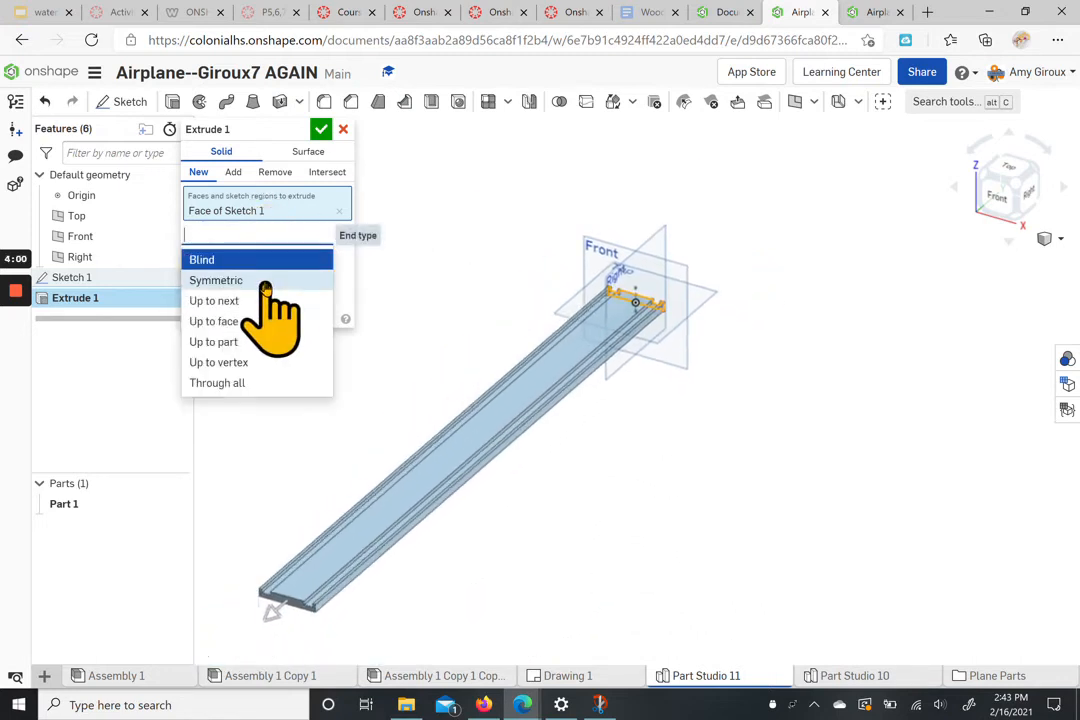
{"action": "left_click", "coordinate": [255, 280]}
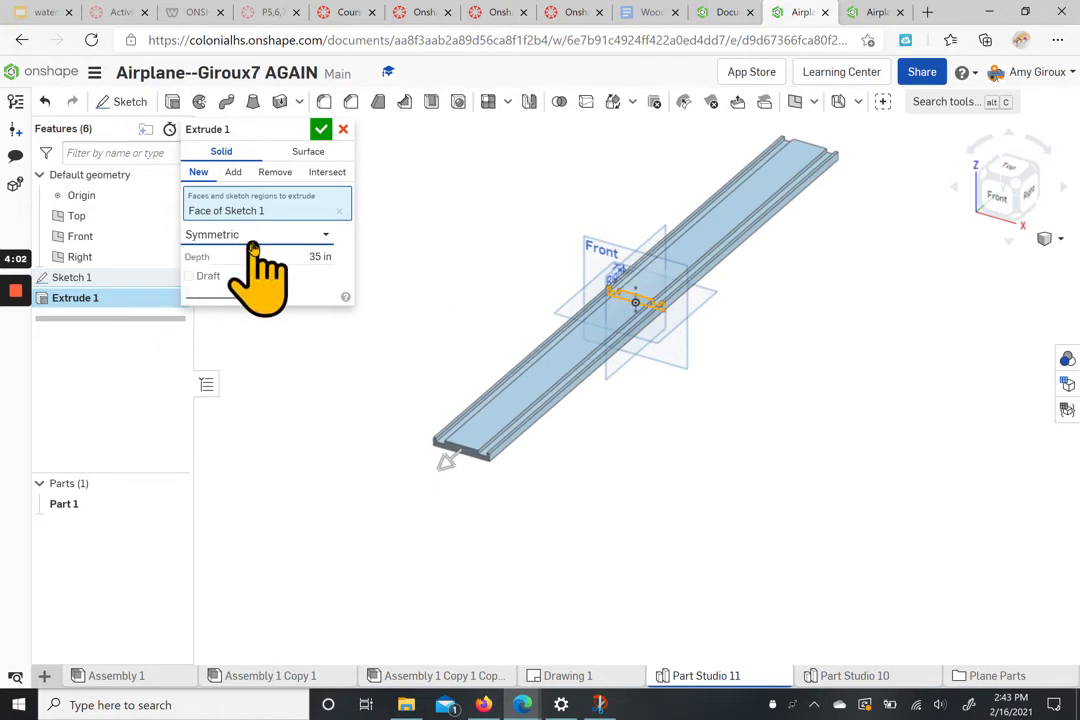
{"action": "middle_click_drag", "start_coordinate": [450, 306], "coordinate": [411, 402]}
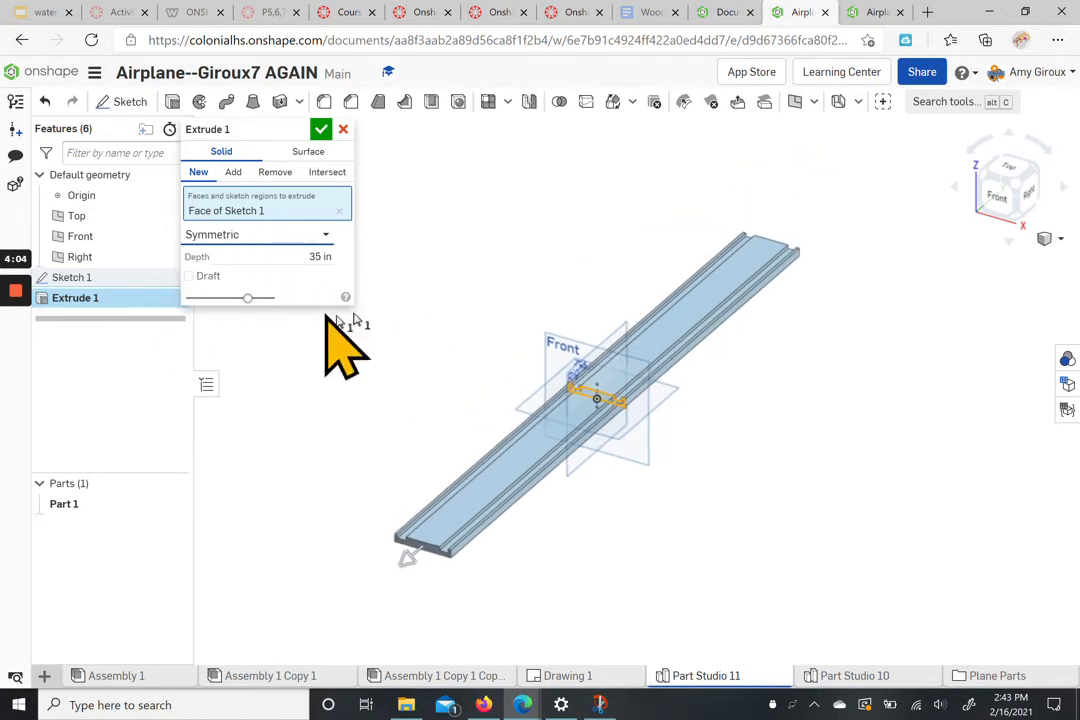
{"action": "left_click", "coordinate": [321, 131]}
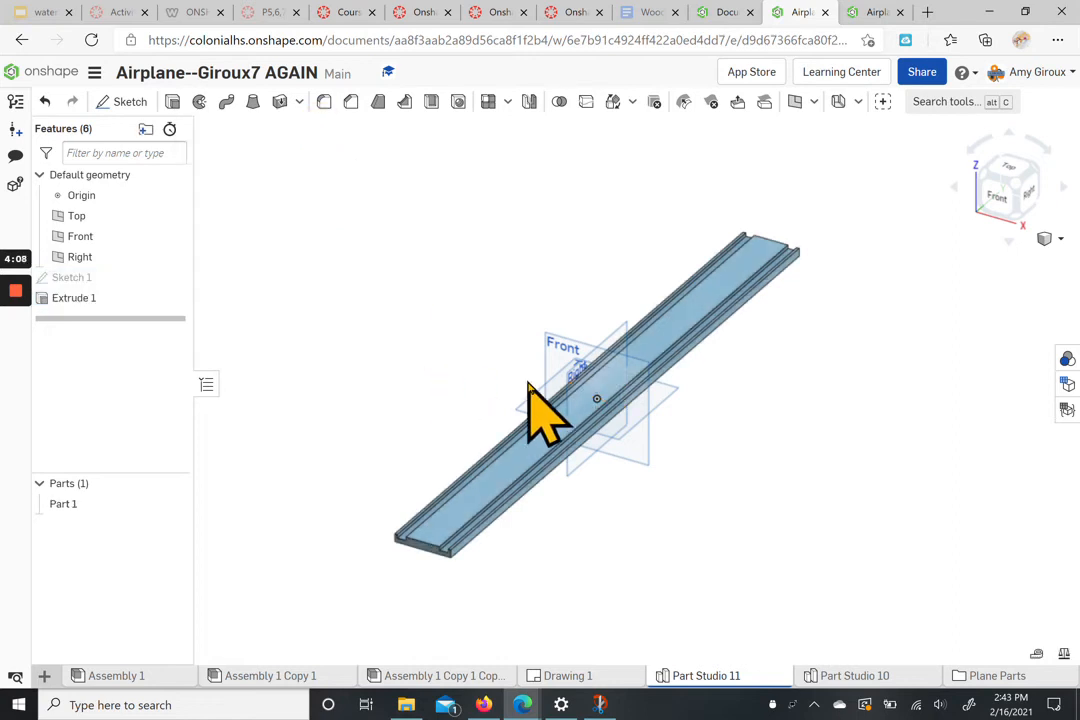
{"action": "key", "text": "p"}
{"action": "mouse_move", "coordinate": [820, 436]}
{"action": "right_mouse_down"}
{"action": "mouse_move", "coordinate": [839, 427]}
{"action": "mouse_move", "coordinate": [810, 430]}
{"action": "mouse_move", "coordinate": [868, 415]}
{"action": "mouse_move", "coordinate": [826, 414]}
{"action": "right_mouse_up"}
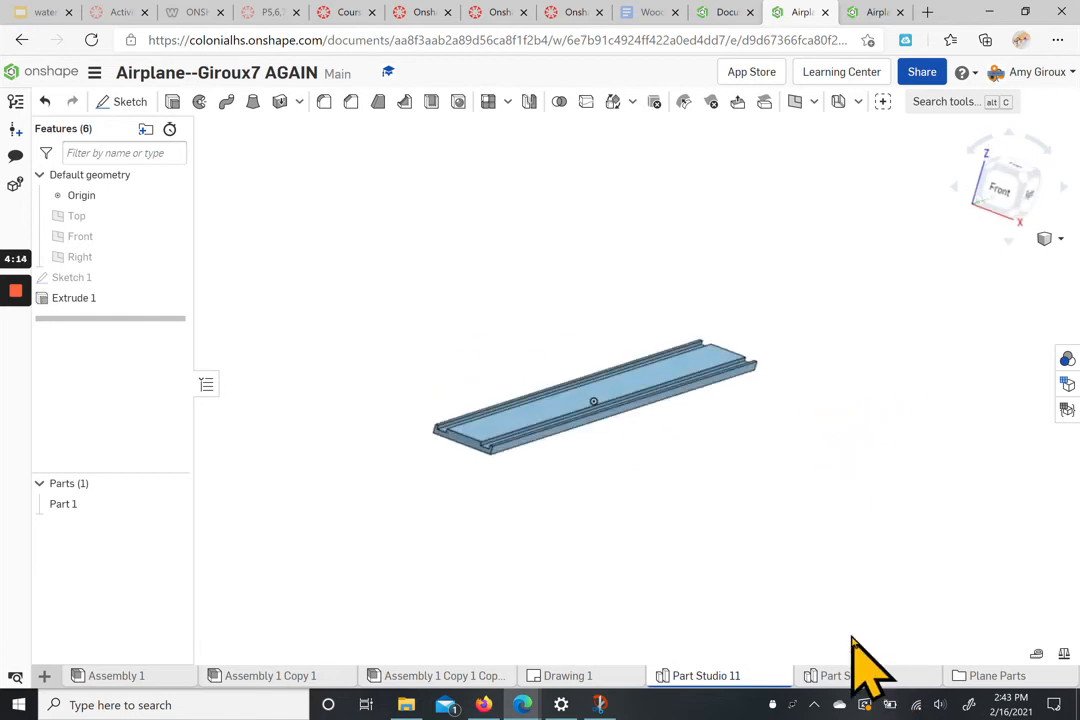
- Insert the track from Part Studio 11 into the airplane assembly copy, placing it in front of and below the airplane
{"action": "left_click", "coordinate": [444, 675]}
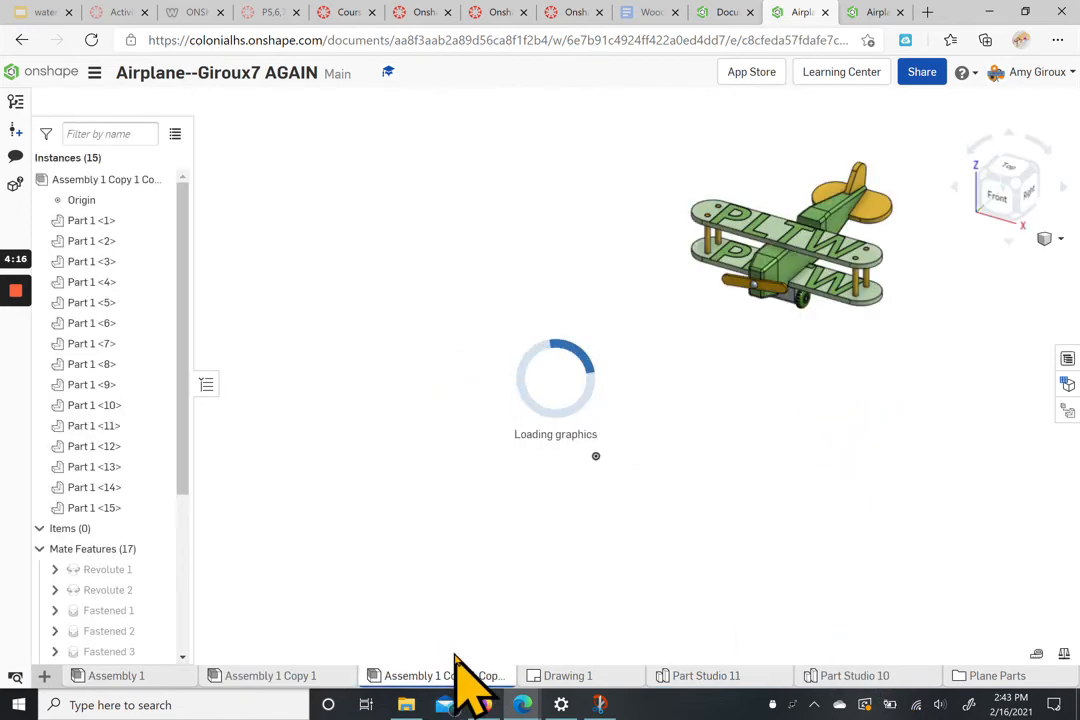
{"action": "mouse_move", "coordinate": [745, 412]}
{"action": "right_mouse_down"}
{"action": "mouse_move", "coordinate": [788, 398]}
{"action": "mouse_move", "coordinate": [760, 395]}
{"action": "mouse_move", "coordinate": [735, 410]}
{"action": "mouse_move", "coordinate": [750, 412]}
{"action": "right_mouse_up"}
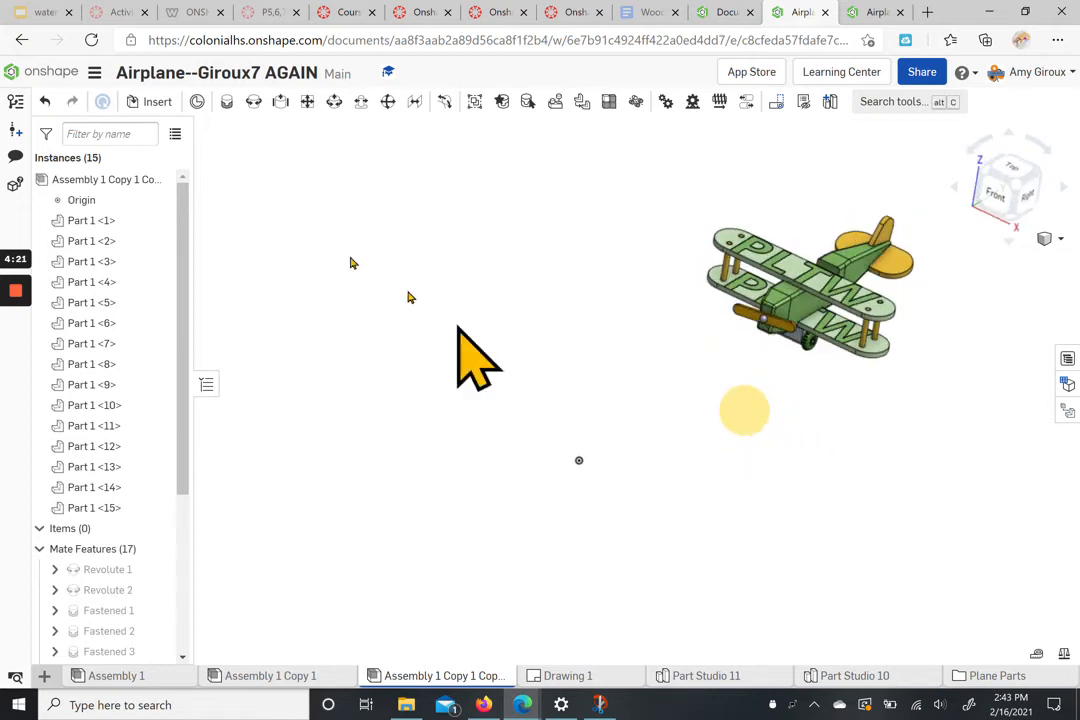
{"action": "left_click", "coordinate": [157, 101]}
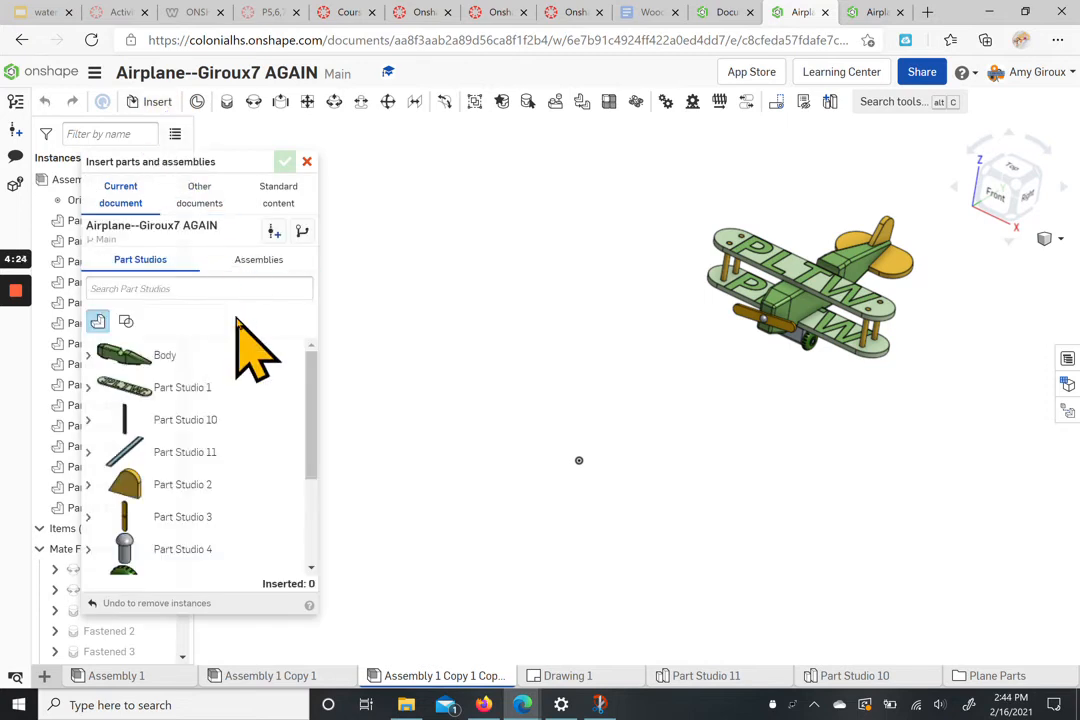
{"action": "scroll", "coordinate": [230, 440], "scroll_direction": "down", "scroll_amount": 3}
{"action": "scroll", "coordinate": [228, 455], "scroll_direction": "up", "scroll_amount": 3}
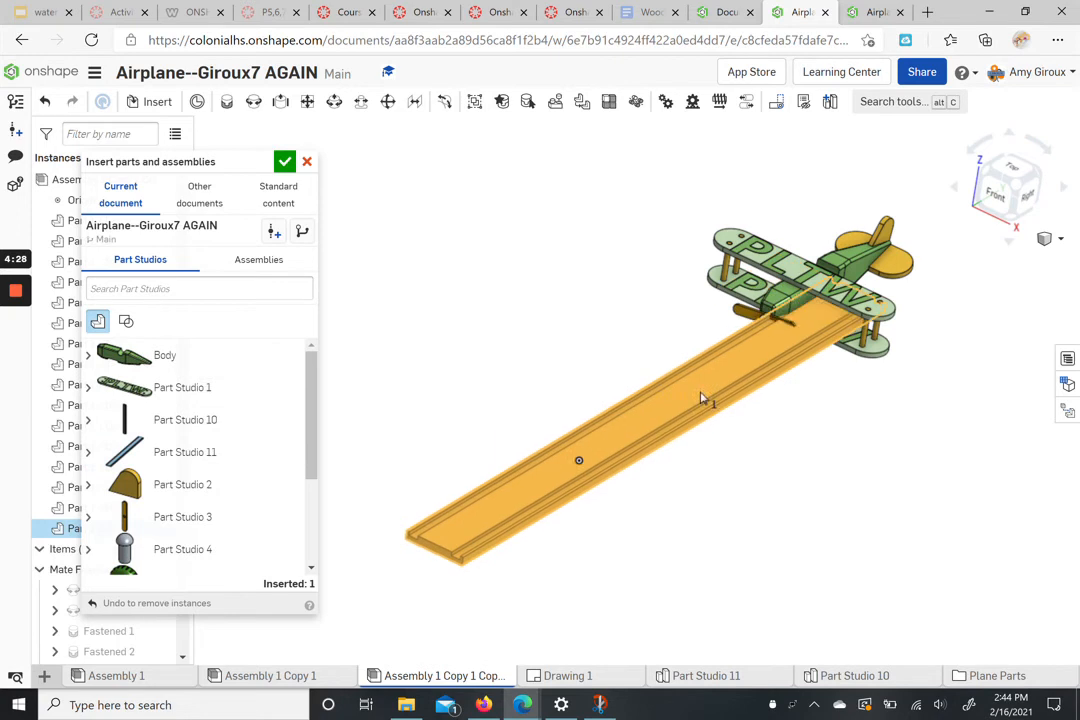
{"action": "left_click", "coordinate": [776, 475]}
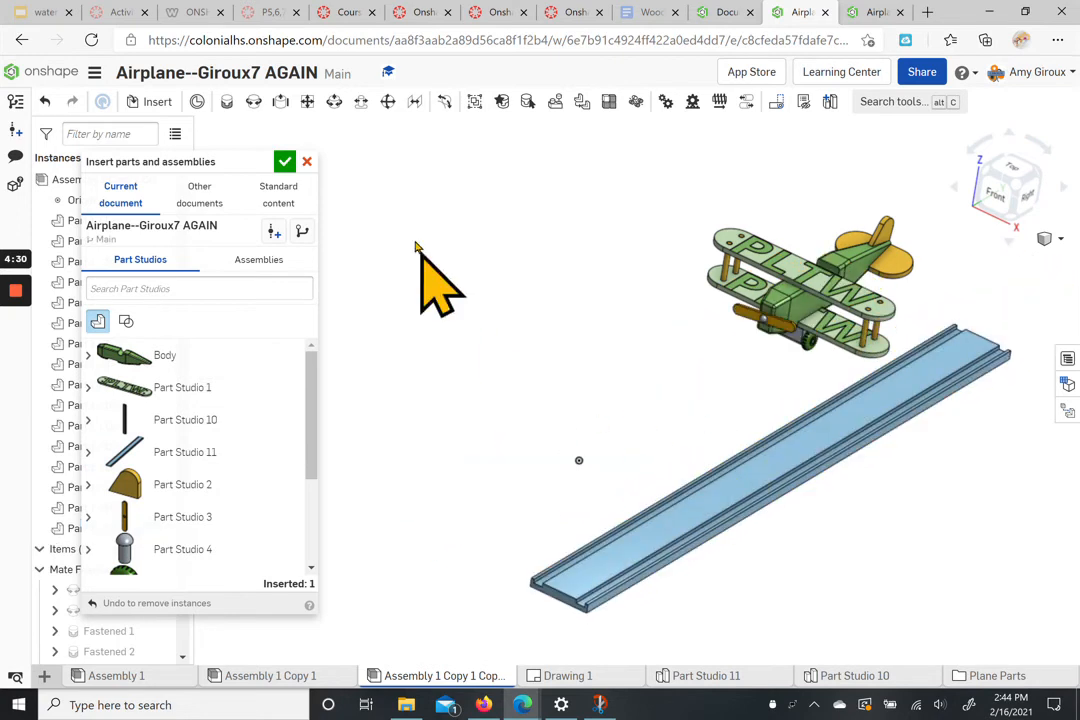
{"action": "left_click", "coordinate": [285, 161]}
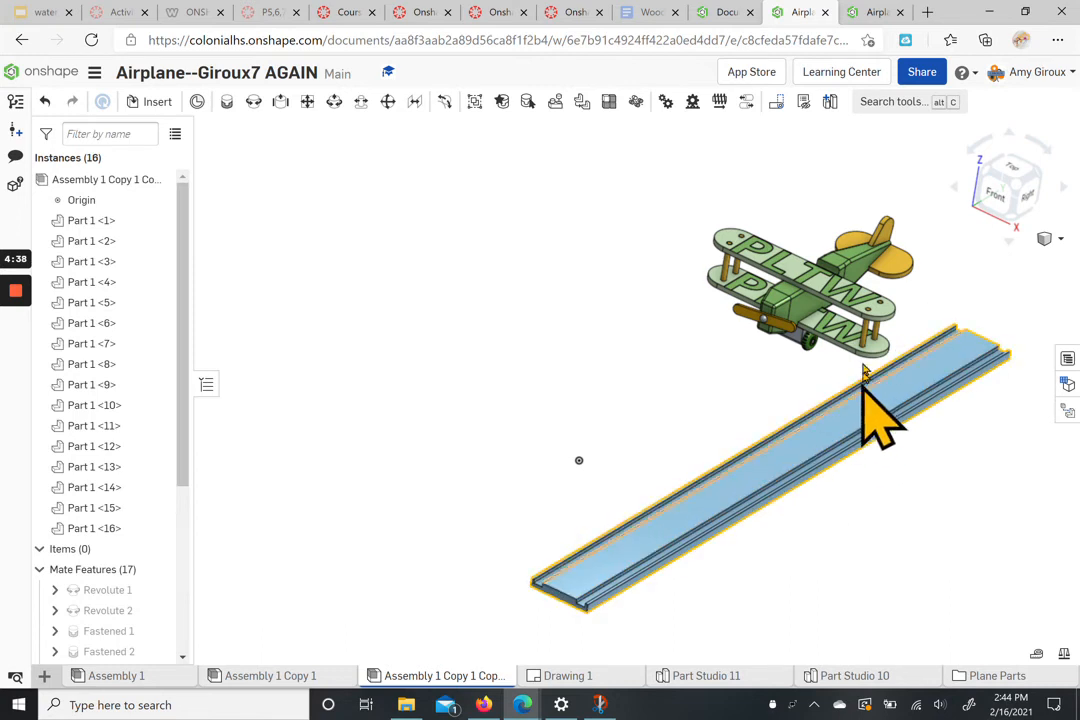
- Move the track to the assembly origin and fix it in place
{"action": "left_click_drag", "start_coordinate": [855, 415], "coordinate": [850, 455]}
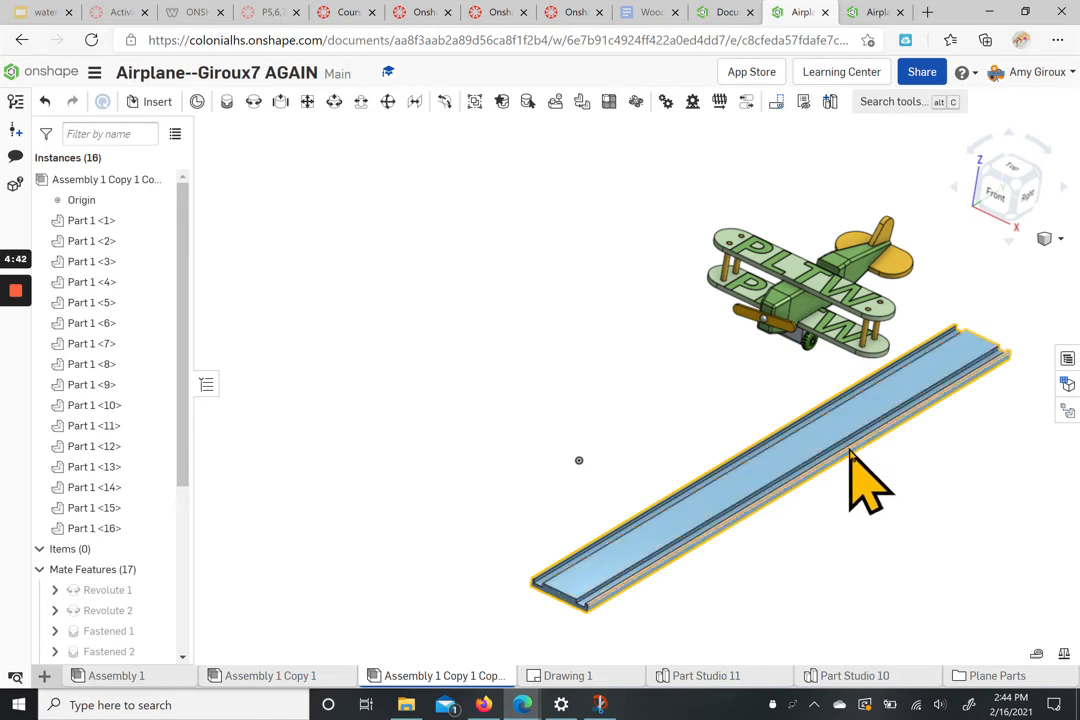
{"action": "left_click_drag", "start_coordinate": [850, 455], "coordinate": [692, 530]}
{"action": "left_click", "coordinate": [700, 522]}
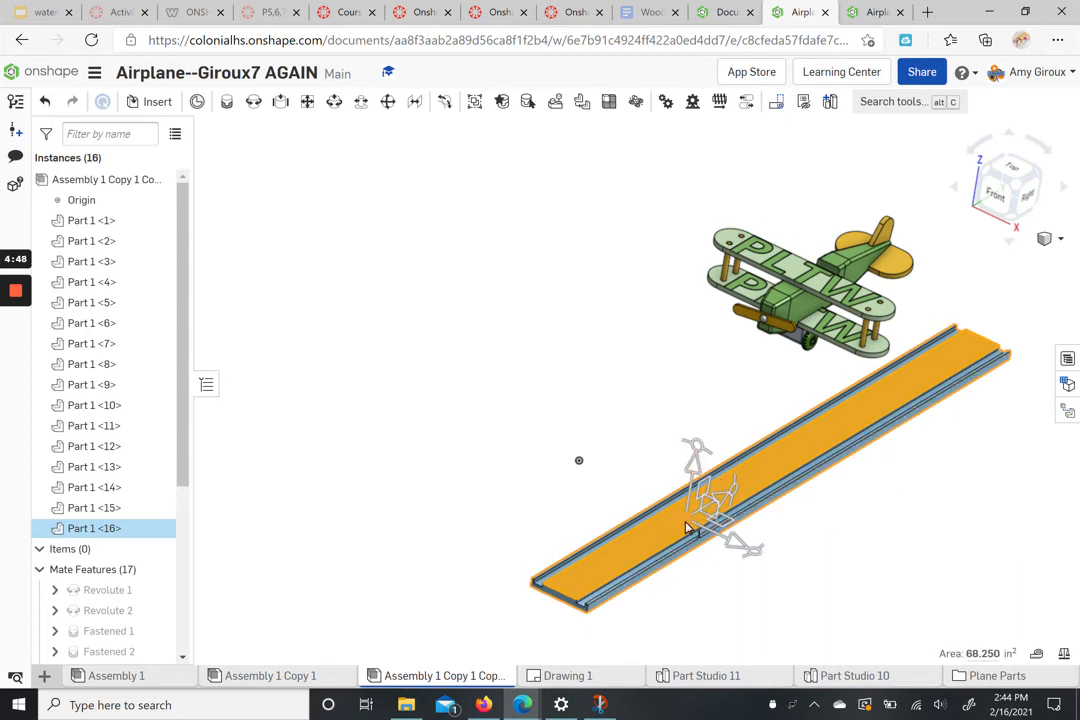
{"action": "left_click_drag", "start_coordinate": [714, 499], "coordinate": [778, 474]}
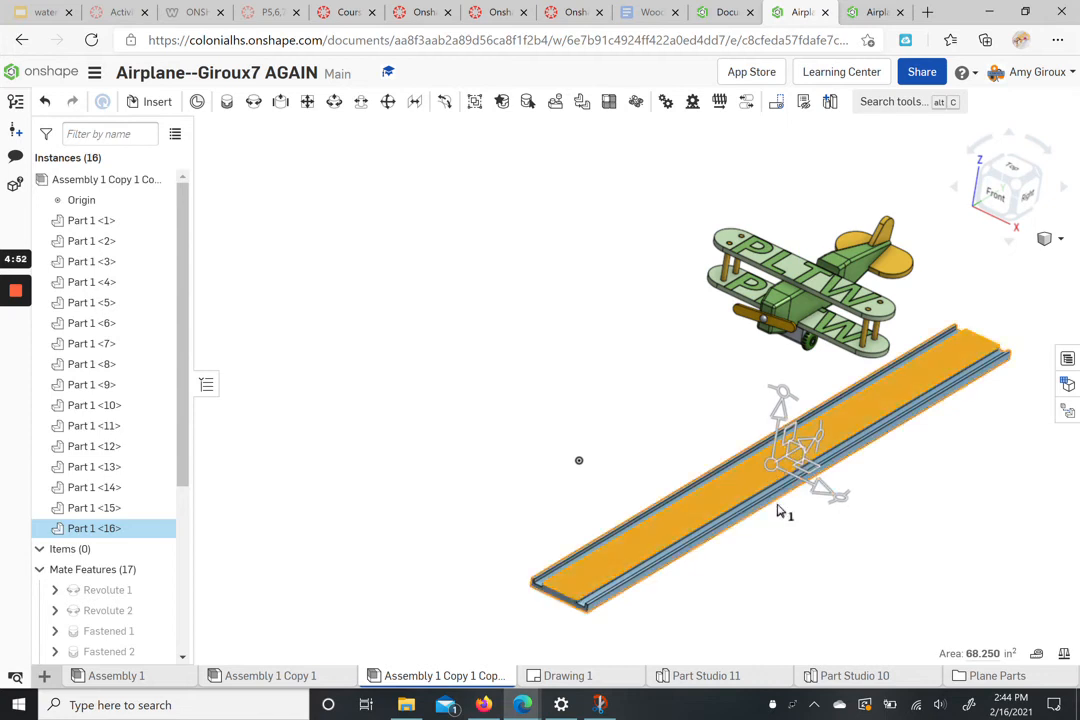
{"action": "right_click", "coordinate": [772, 472]}
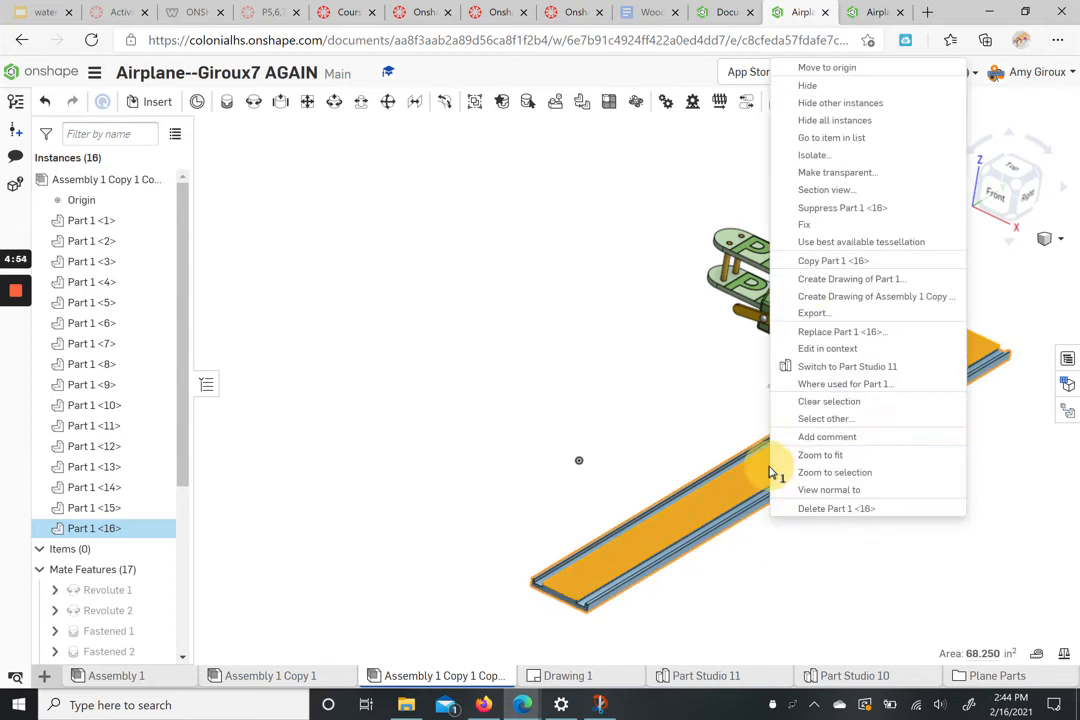
{"action": "left_click", "coordinate": [845, 70]}
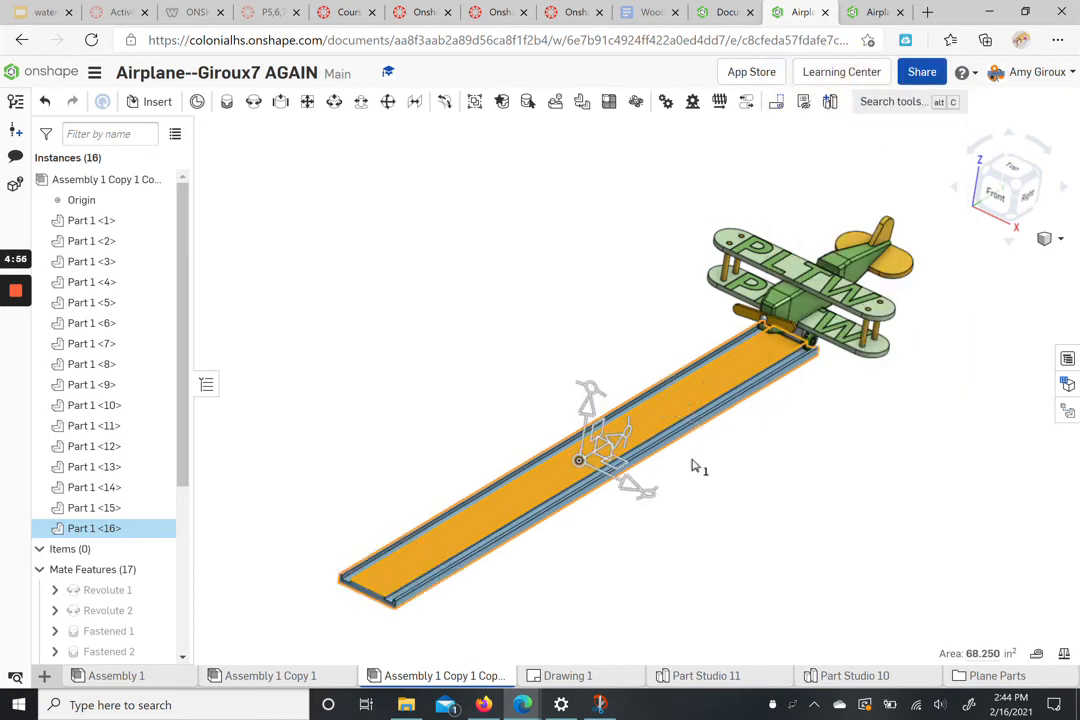
{"action": "left_click", "coordinate": [576, 578]}
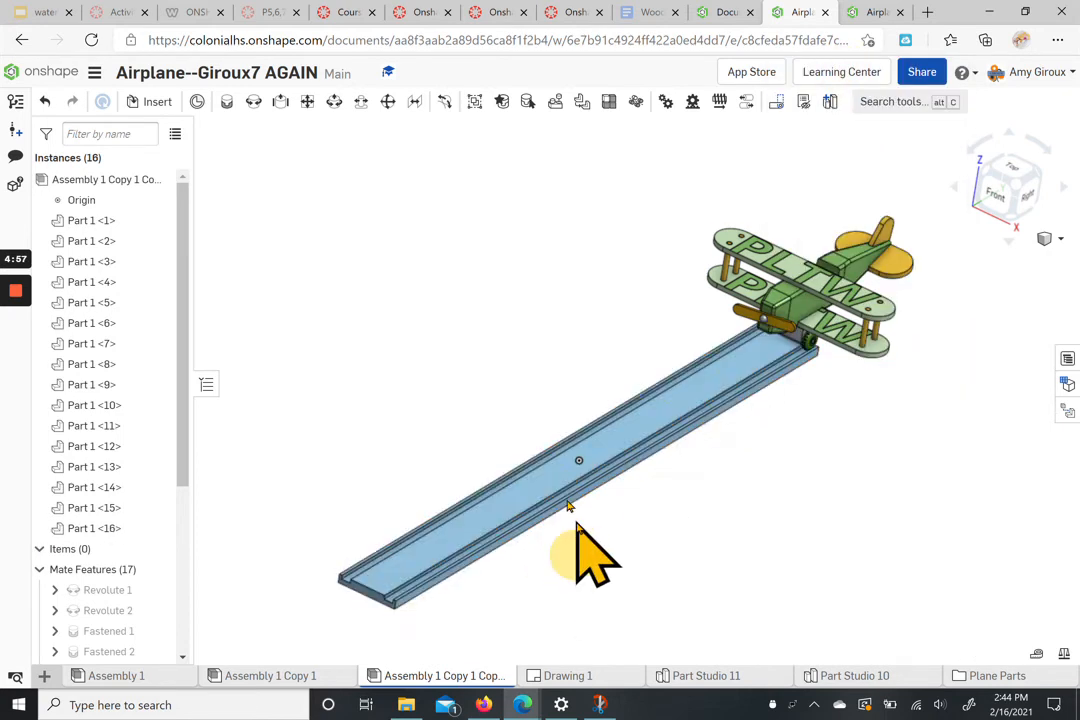
{"action": "right_click", "coordinate": [535, 490]}
{"action": "left_click", "coordinate": [600, 207]}
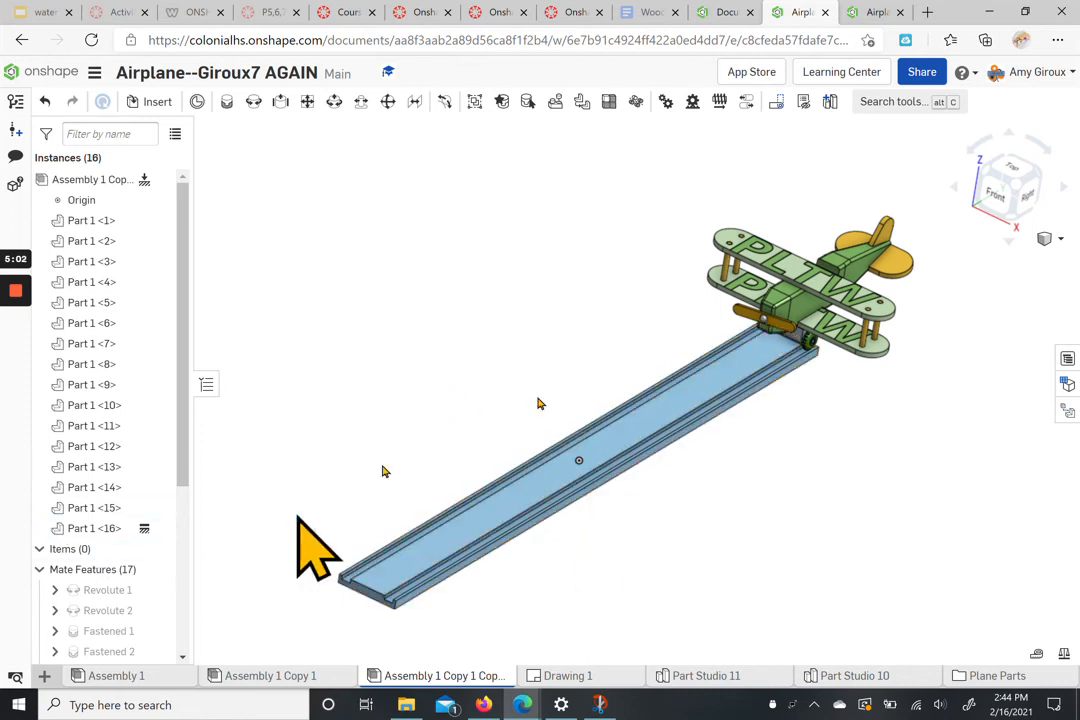
- Add a Slider mate joining the center of the track's back end face to the center of the landing gear block's rear face
{"action": "right_click_drag", "start_coordinate": [870, 325], "coordinate": [857, 385]}
{"action": "left_click_drag", "start_coordinate": [863, 380], "coordinate": [735, 362]}
{"action": "right_click_drag", "start_coordinate": [763, 518], "coordinate": [774, 516]}
{"action": "scroll", "coordinate": [776, 480], "scroll_direction": "up", "scroll_amount": 4}
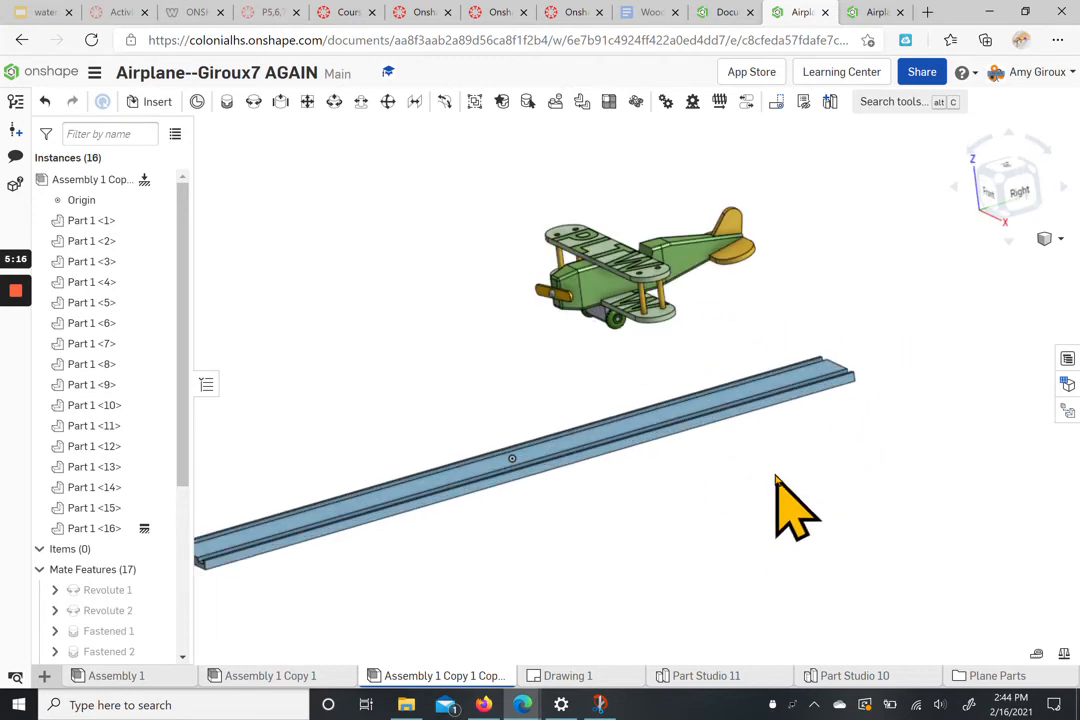
{"action": "middle_click_drag", "start_coordinate": [713, 402], "coordinate": [828, 400]}
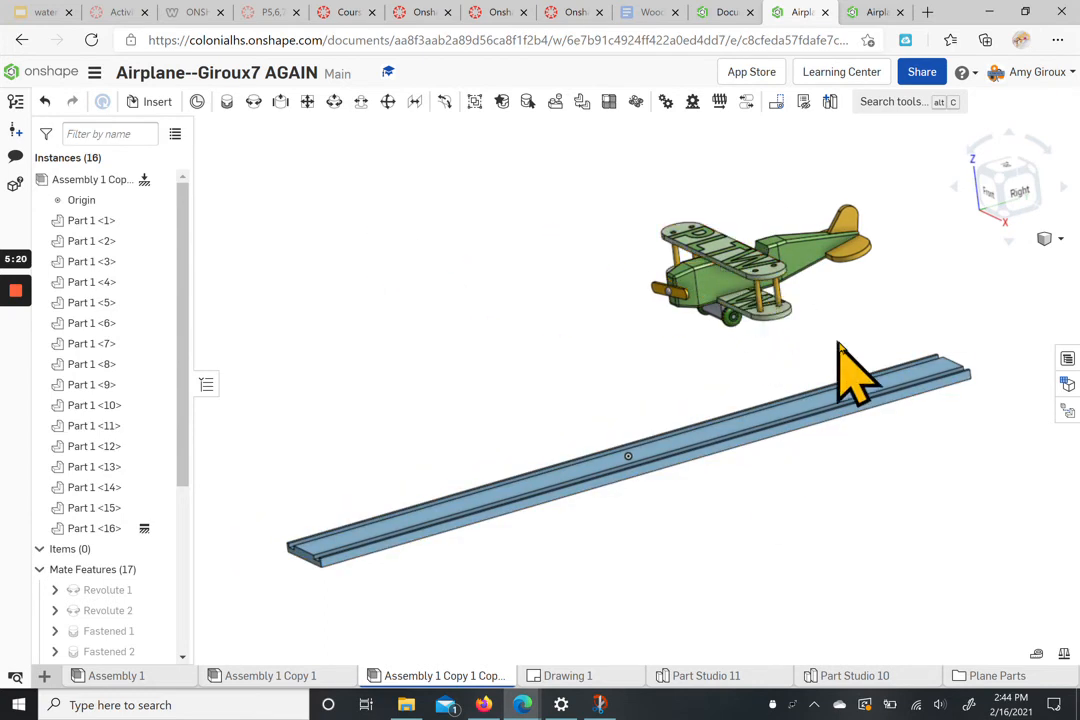
{"action": "left_click", "coordinate": [281, 102]}
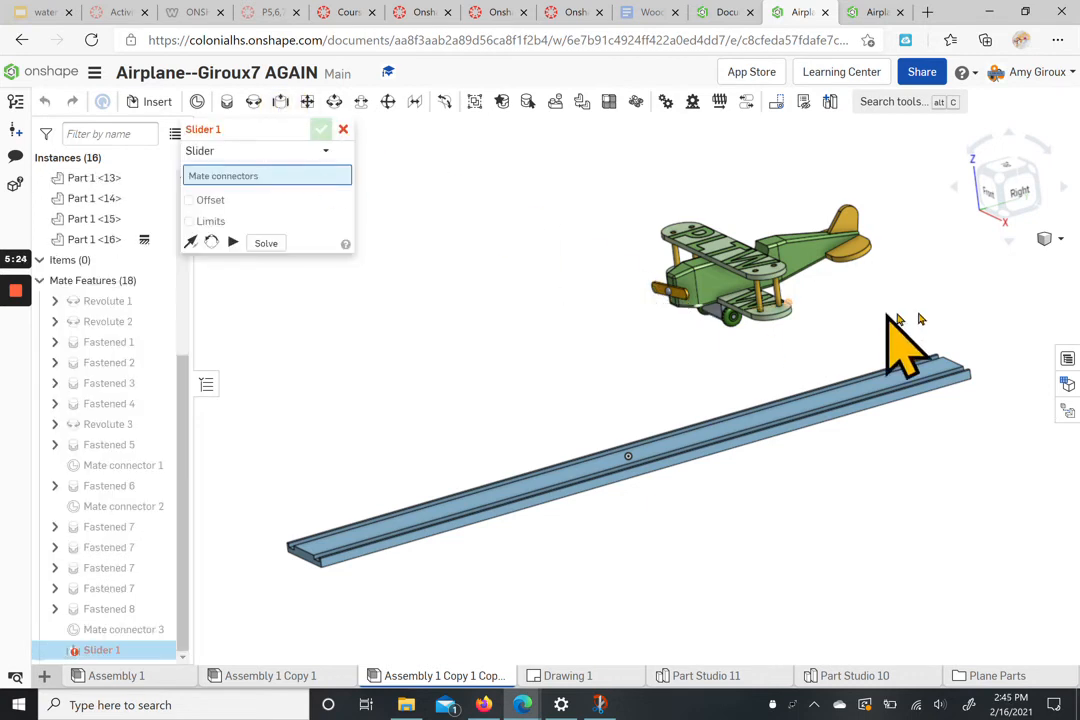
{"action": "right_click_drag", "start_coordinate": [932, 316], "coordinate": [823, 343]}
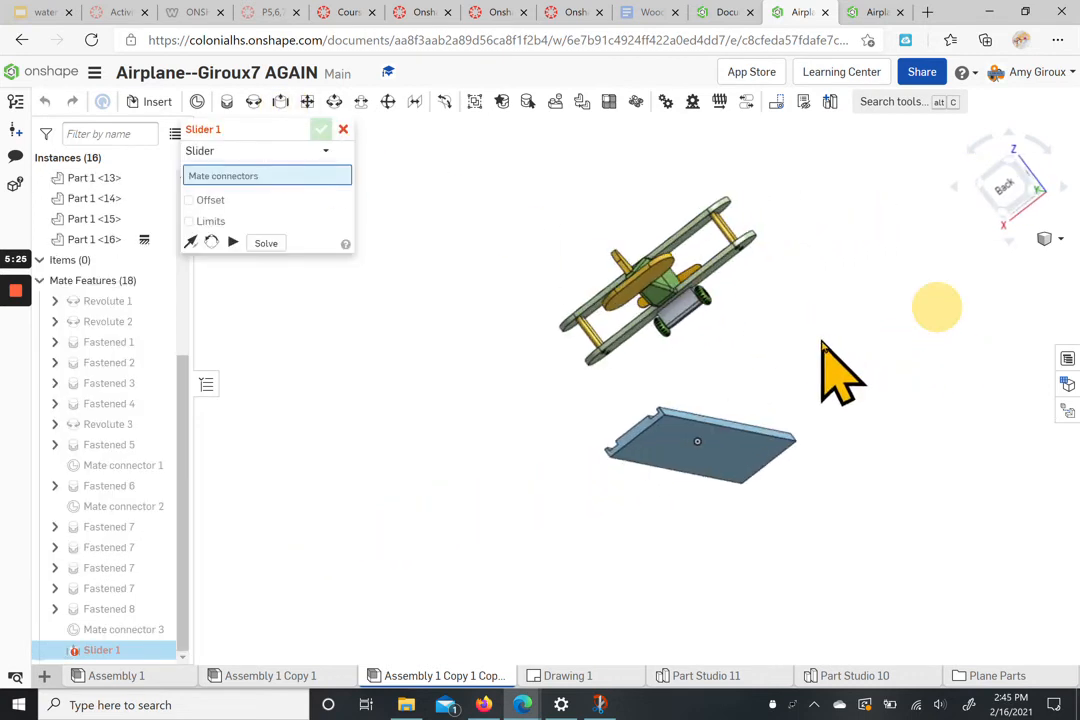
{"action": "left_click", "coordinate": [1005, 186]}
{"action": "scroll", "coordinate": [723, 482], "scroll_direction": "down", "scroll_amount": 3}
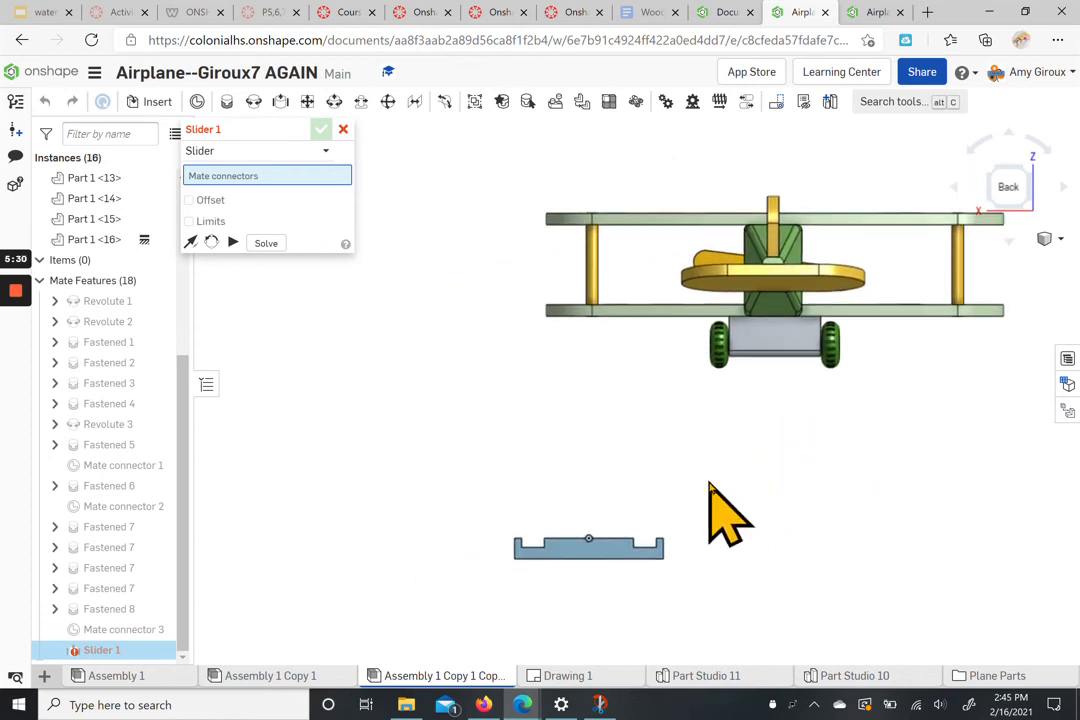
{"action": "scroll", "coordinate": [518, 631], "scroll_direction": "up", "scroll_amount": 4}
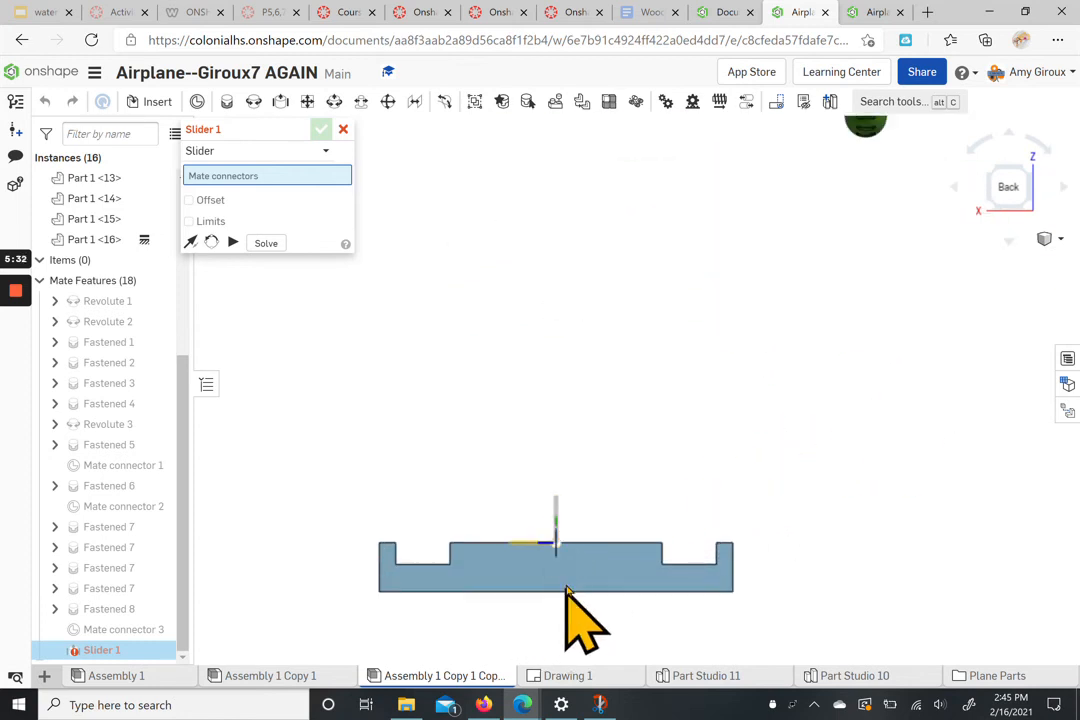
{"action": "scroll", "coordinate": [538, 573], "scroll_direction": "up", "scroll_amount": 4}
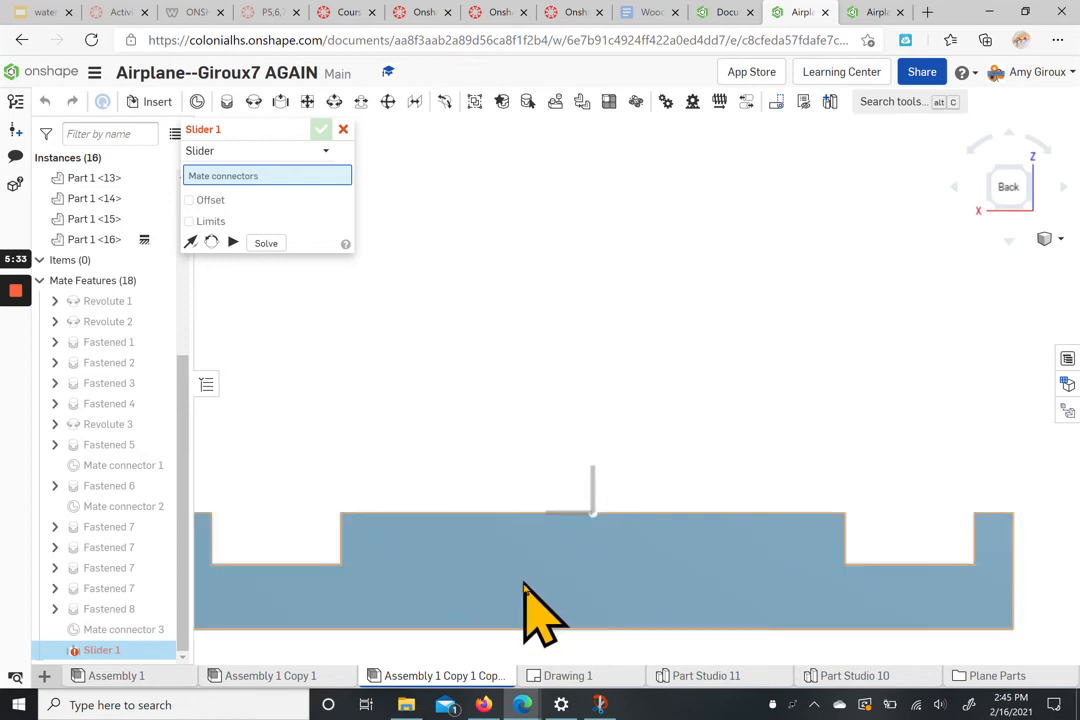
{"action": "left_click", "coordinate": [592, 577]}
{"action": "scroll", "coordinate": [700, 415], "scroll_direction": "down", "scroll_amount": 4}
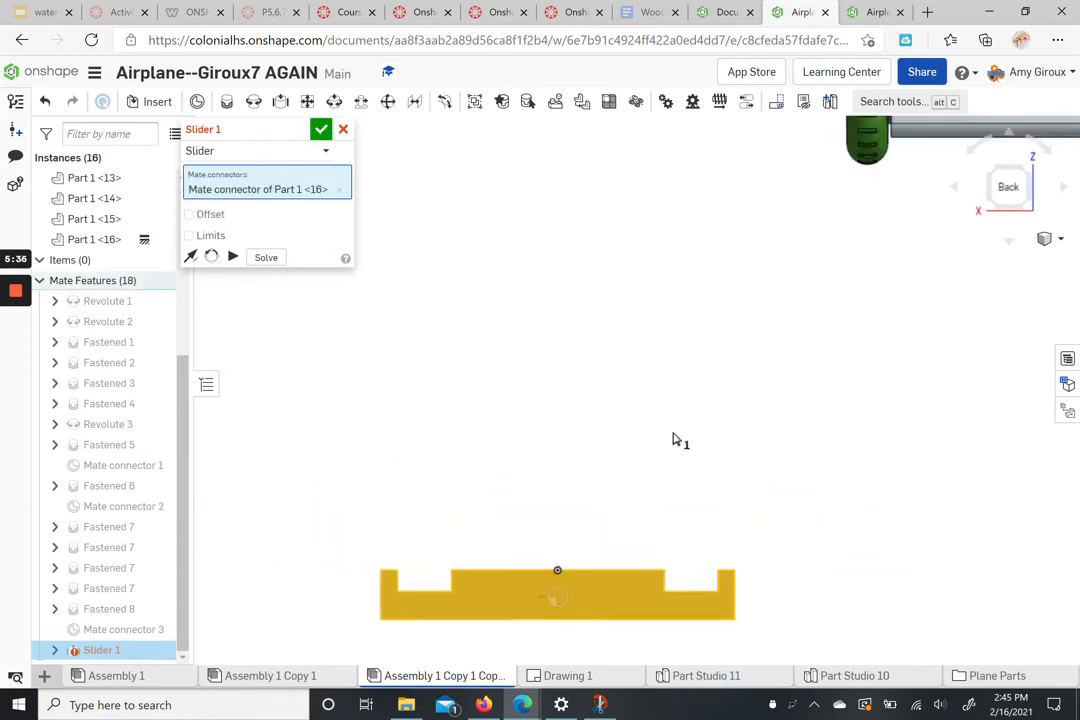
{"action": "scroll", "coordinate": [673, 439], "scroll_direction": "down", "scroll_amount": 3}
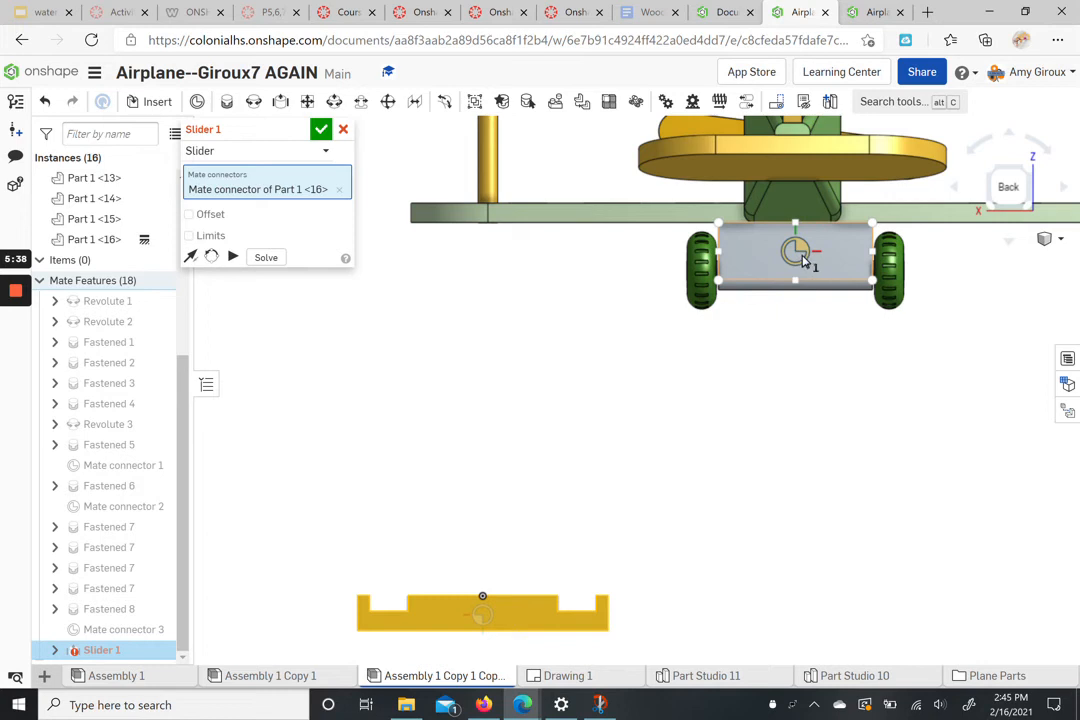
{"action": "left_click", "coordinate": [795, 253]}
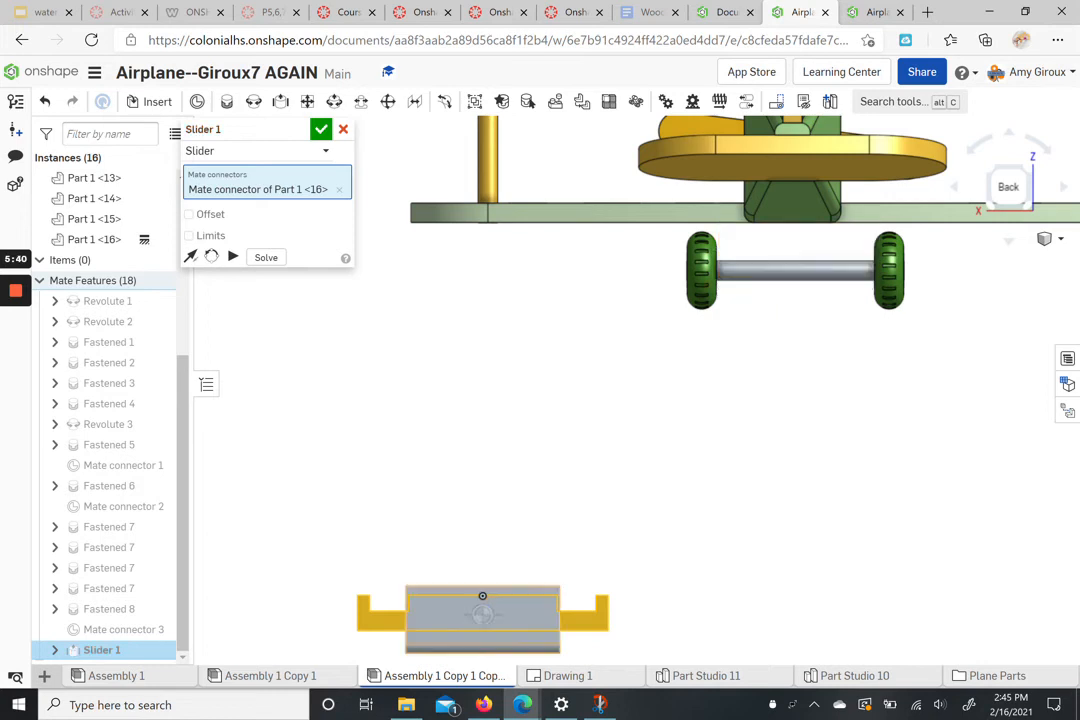
- Offset the slider mate by 0.8 in in Y so the wheels sit in the track's slots, and accept the mate
{"action": "left_click_drag", "start_coordinate": [513, 583], "coordinate": [662, 398]}
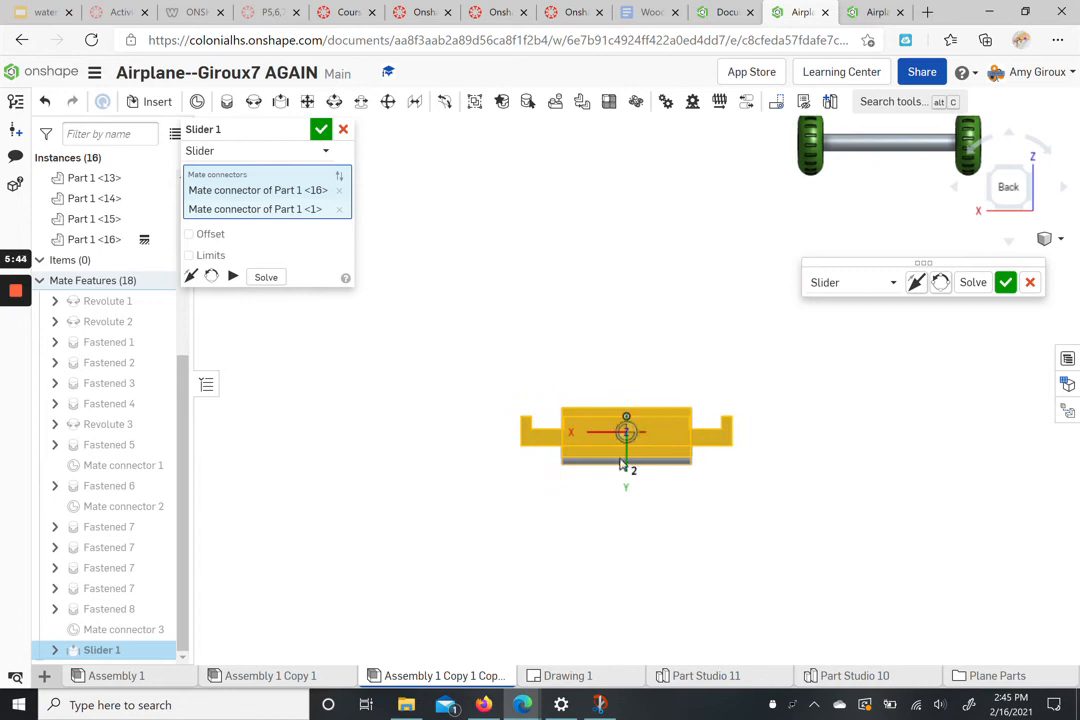
{"action": "scroll", "coordinate": [555, 488], "scroll_direction": "up", "scroll_amount": 2}
{"action": "scroll", "coordinate": [731, 438], "scroll_direction": "up", "scroll_amount": 1}
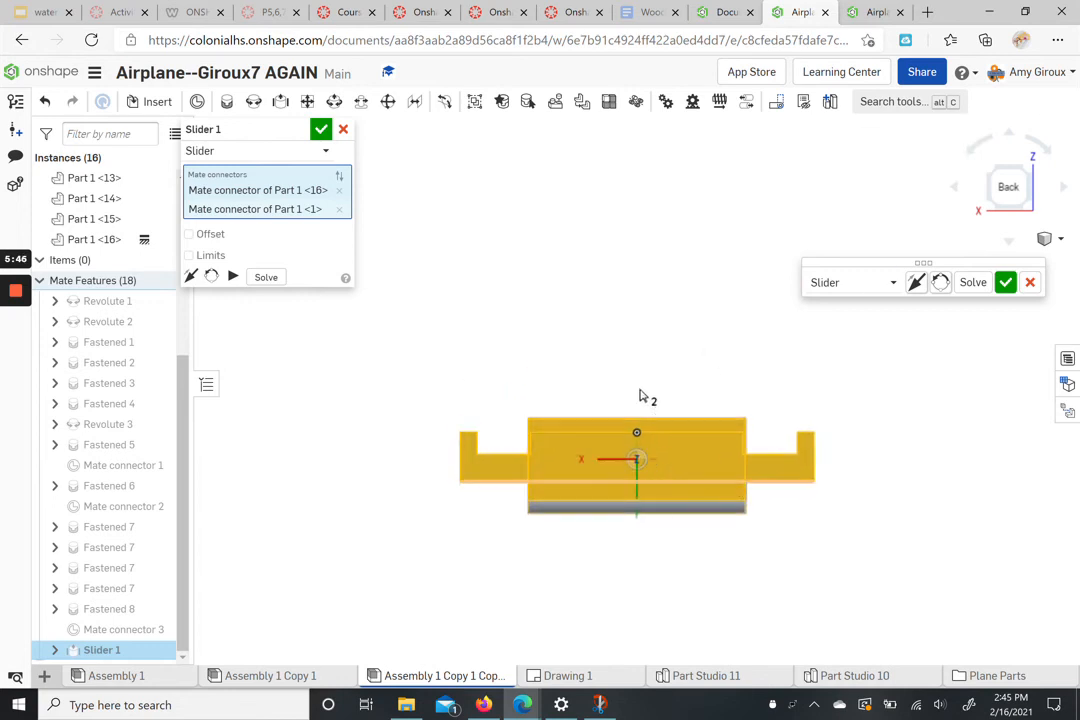
{"action": "left_click", "coordinate": [200, 234]}
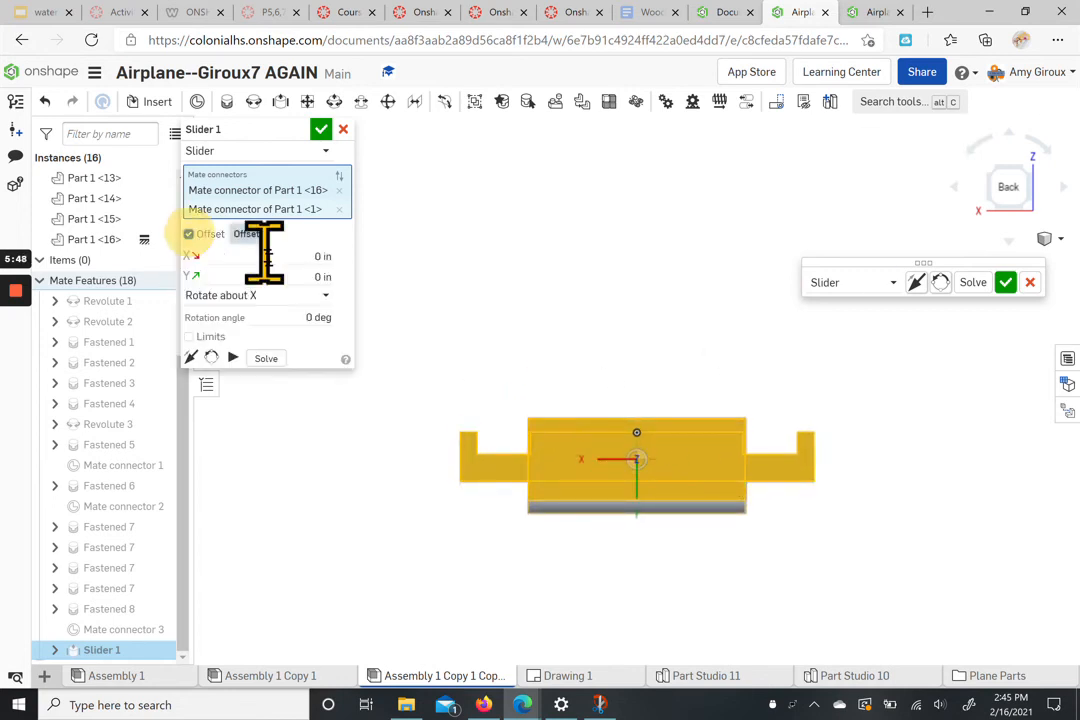
{"action": "left_click", "coordinate": [297, 275]}
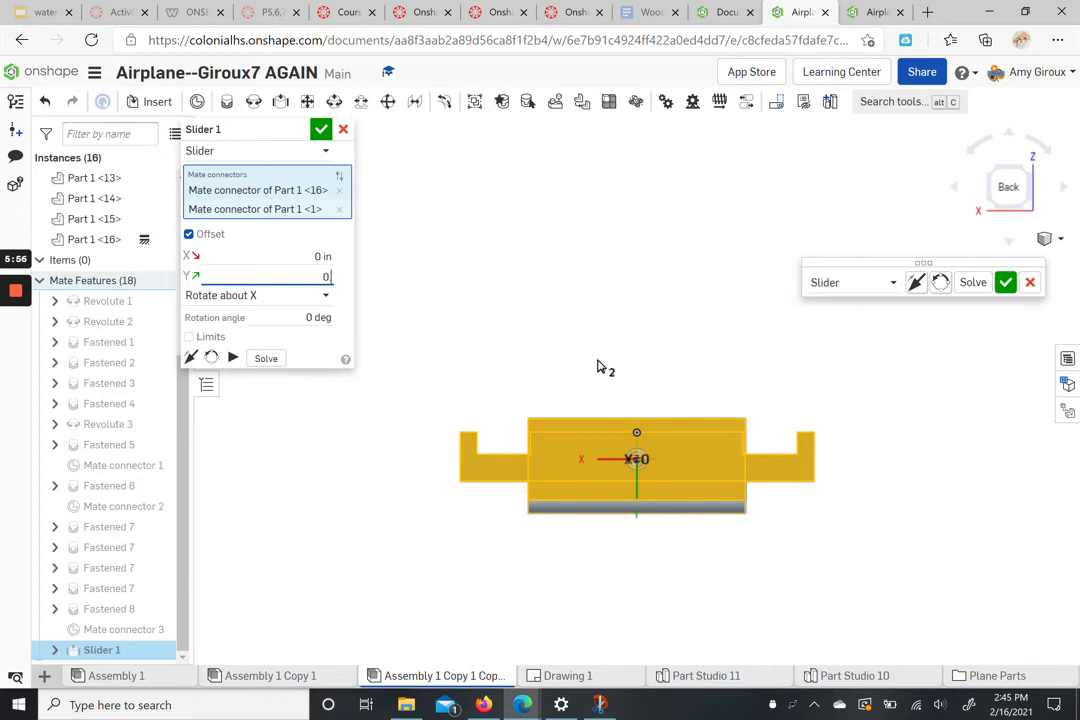
{"action": "key", "text": "Return"}
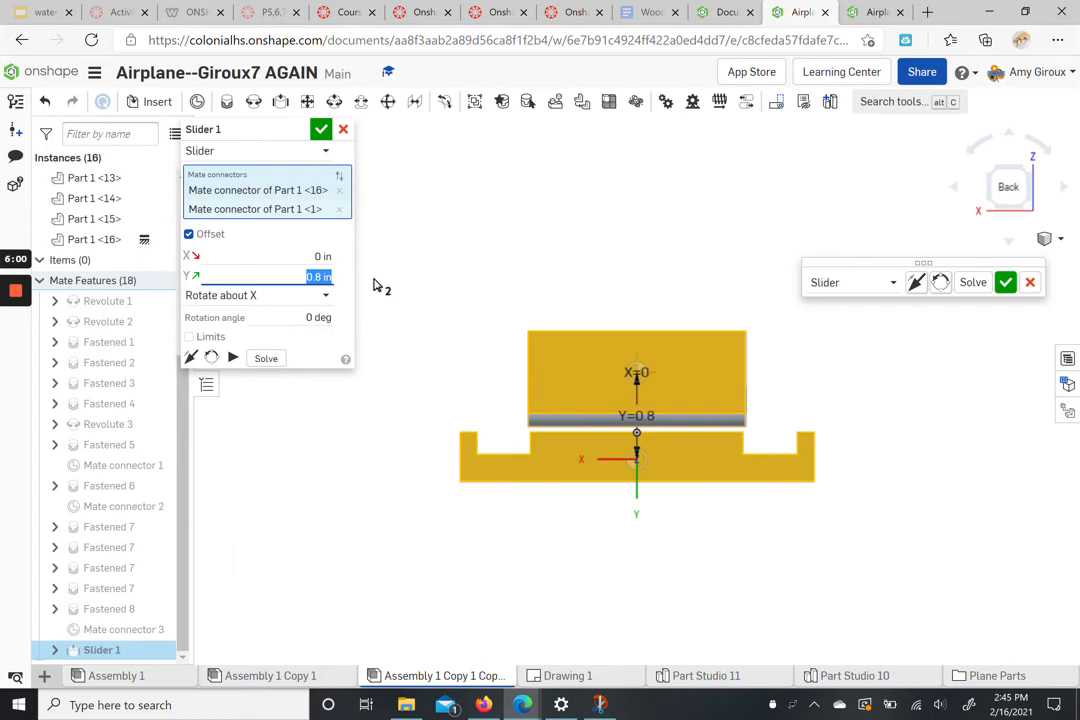
{"action": "left_click", "coordinate": [321, 130]}
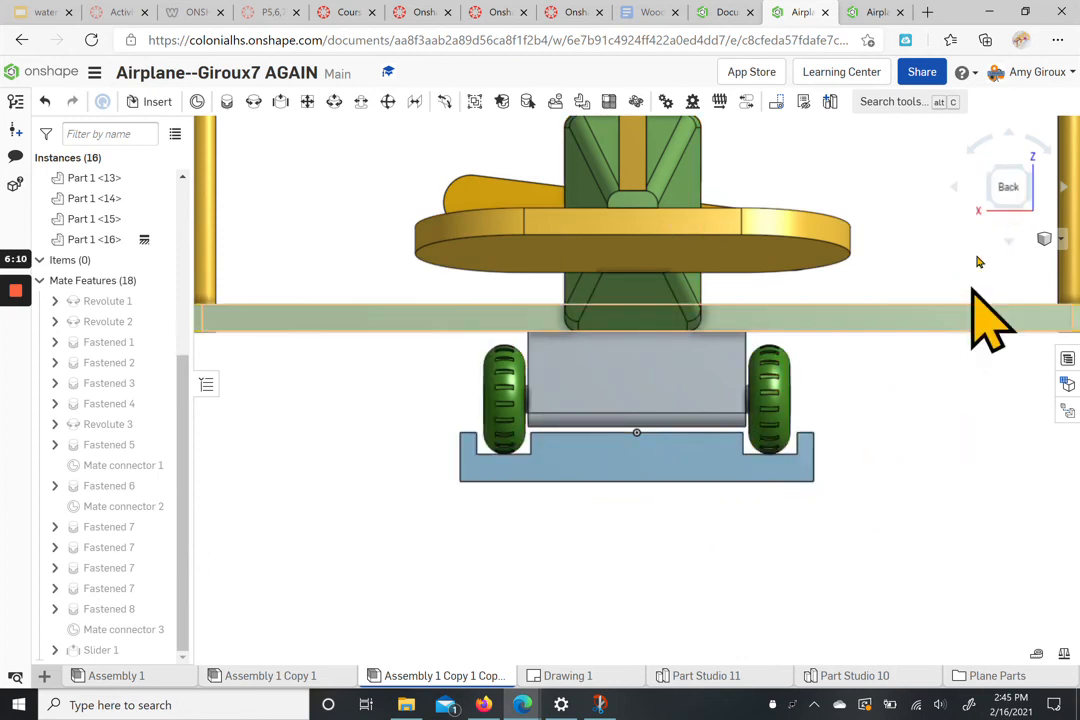
- Animate Slider 1 from 0 to 30 in to watch the airplane travel along the track, and close the animation
{"action": "right_click", "coordinate": [912, 158]}
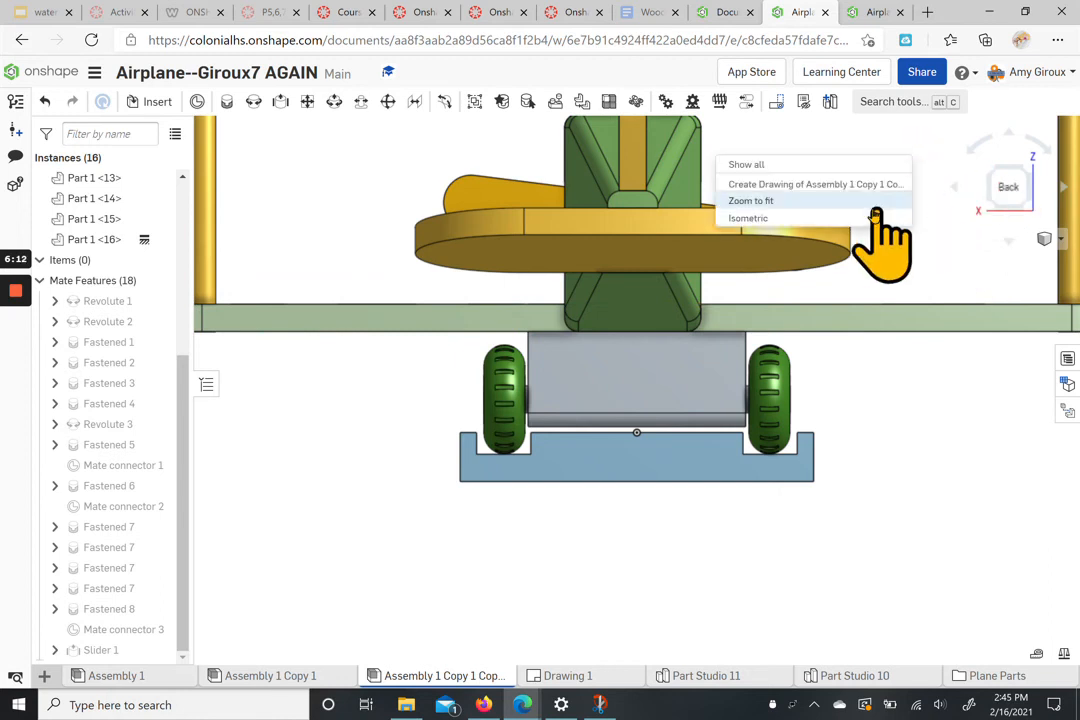
{"action": "left_click", "coordinate": [865, 216]}
{"action": "mouse_move", "coordinate": [825, 435]}
{"action": "right_mouse_down"}
{"action": "mouse_move", "coordinate": [861, 410]}
{"action": "mouse_move", "coordinate": [828, 415]}
{"action": "mouse_move", "coordinate": [837, 429]}
{"action": "right_mouse_up"}
{"action": "right_click", "coordinate": [900, 163]}
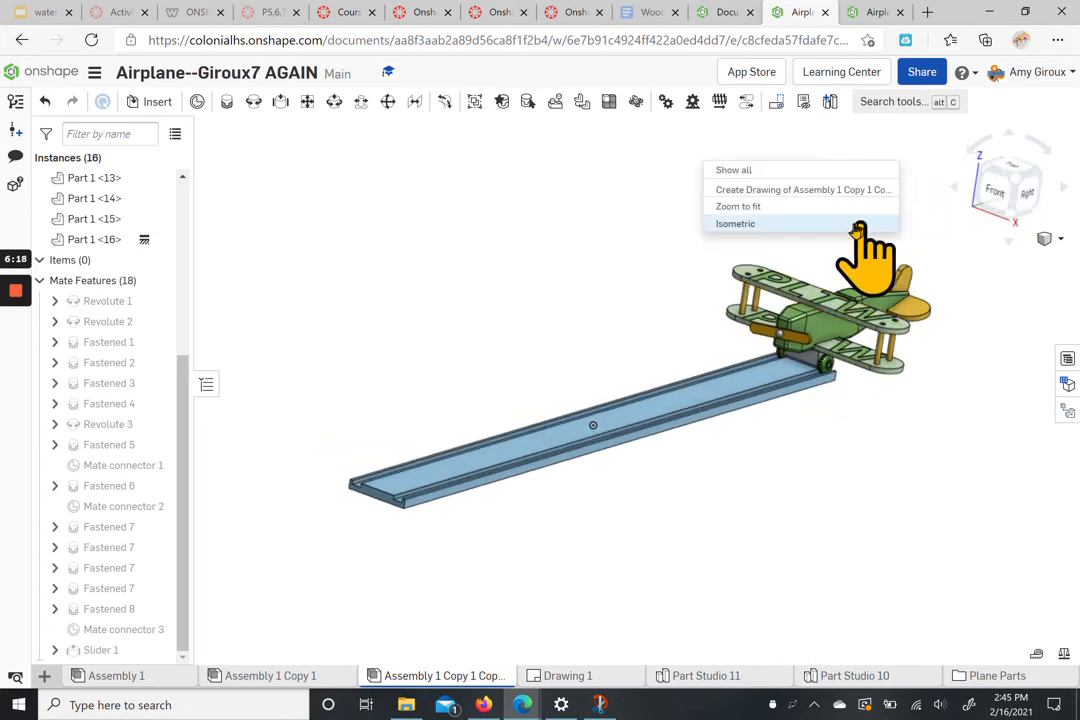
{"action": "left_click", "coordinate": [858, 224]}
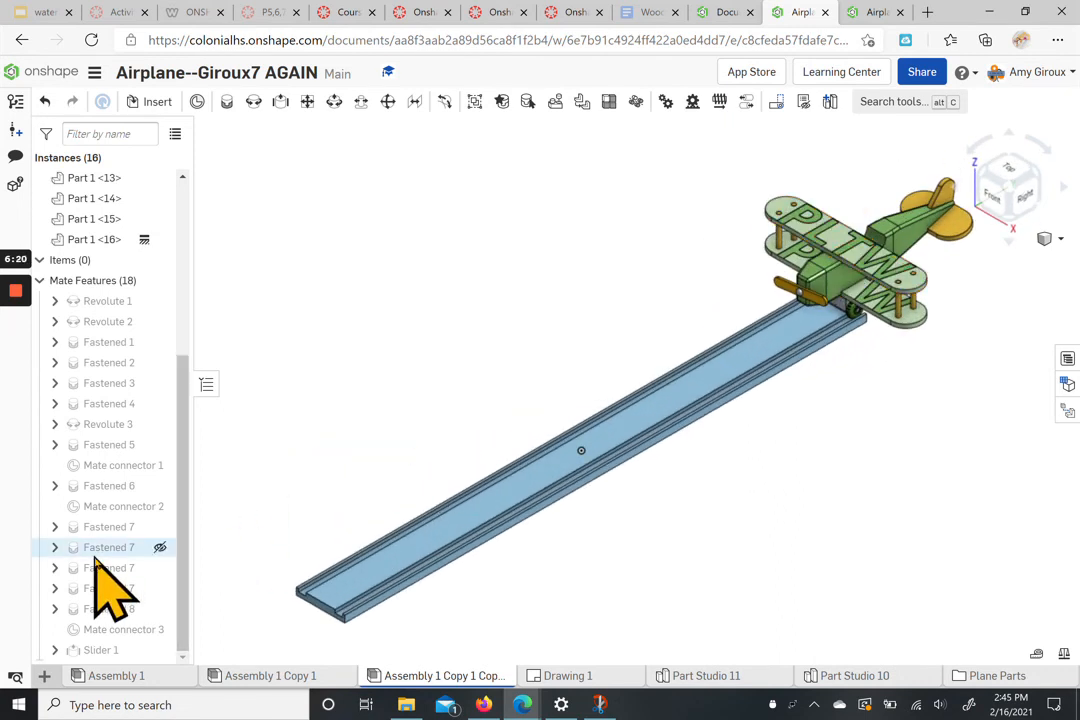
{"action": "right_click", "coordinate": [82, 650]}
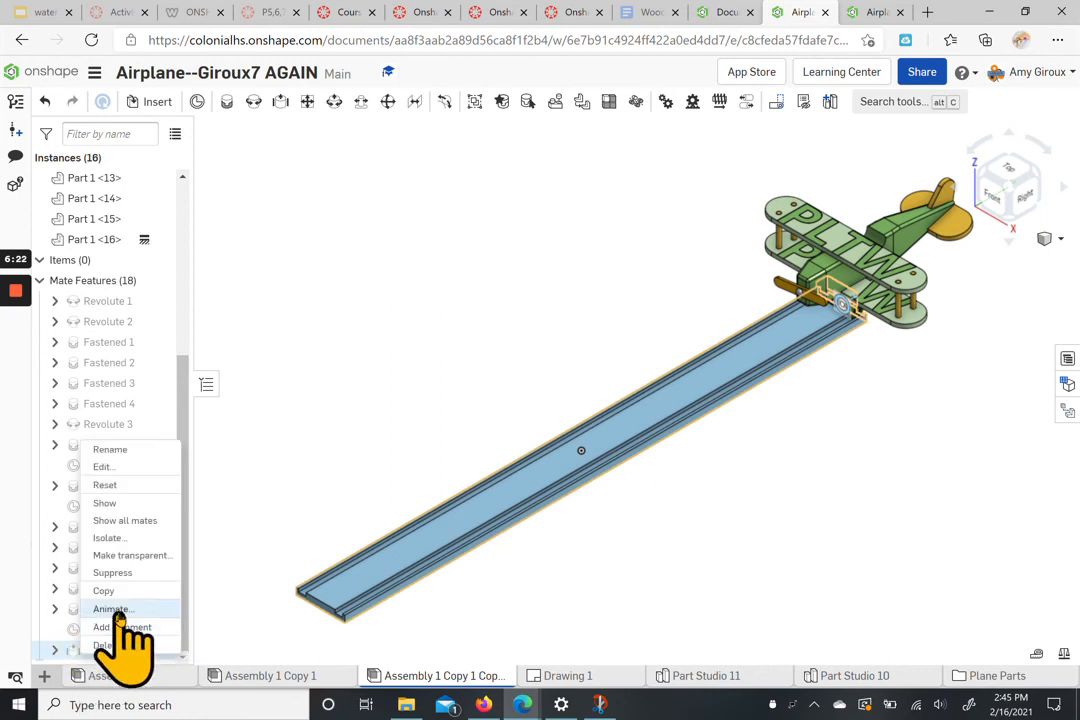
{"action": "left_click", "coordinate": [115, 609]}
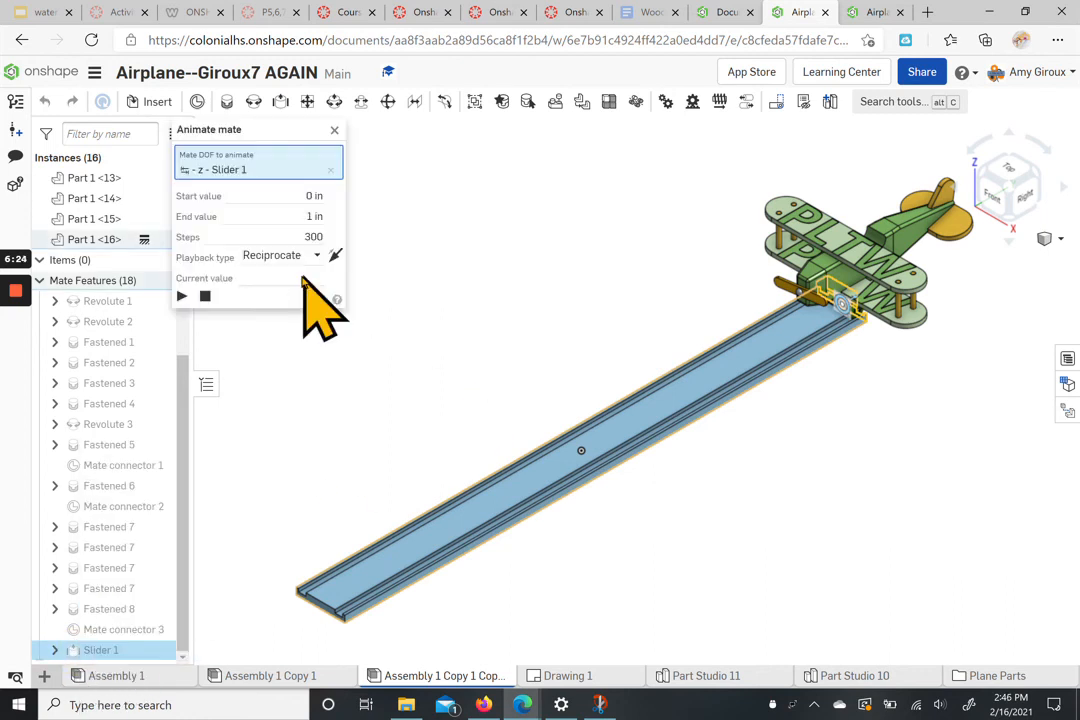
{"action": "left_click", "coordinate": [312, 216]}
{"action": "type", "text": "30"}
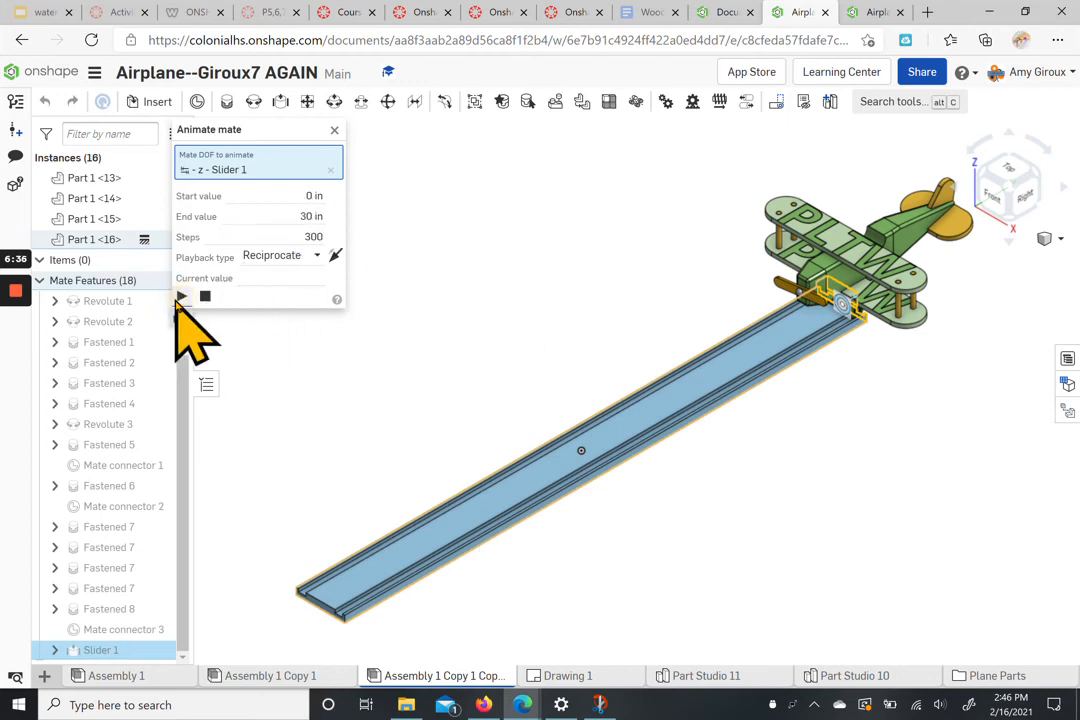
{"action": "left_click", "coordinate": [181, 296]}
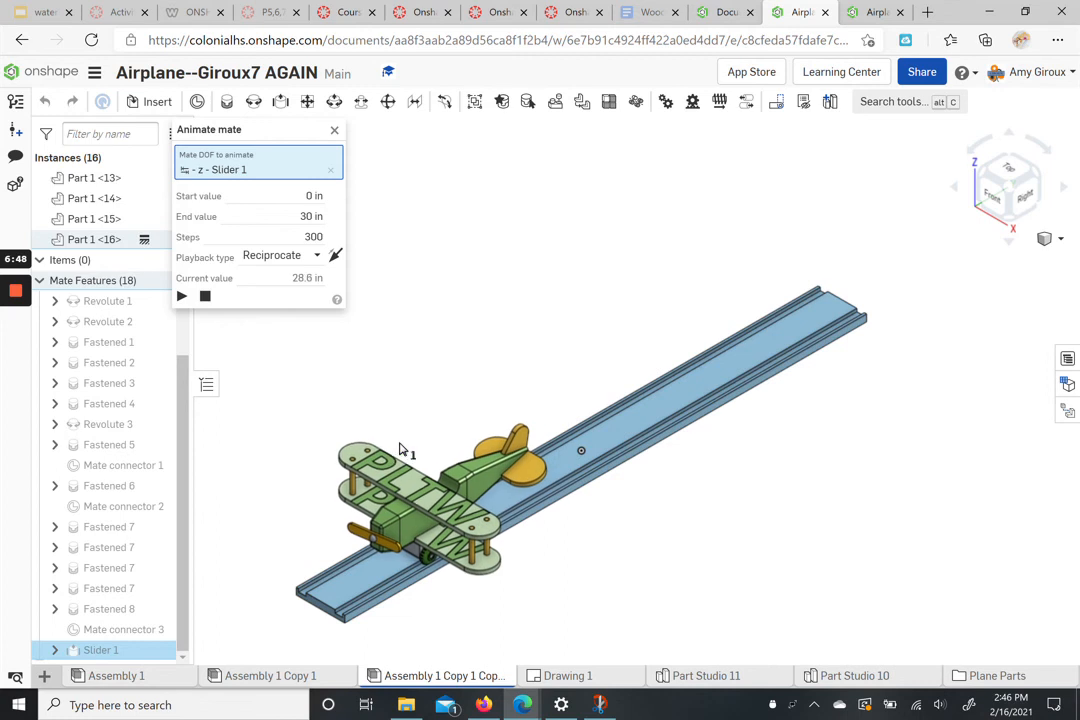
{"action": "left_click", "coordinate": [335, 133]}
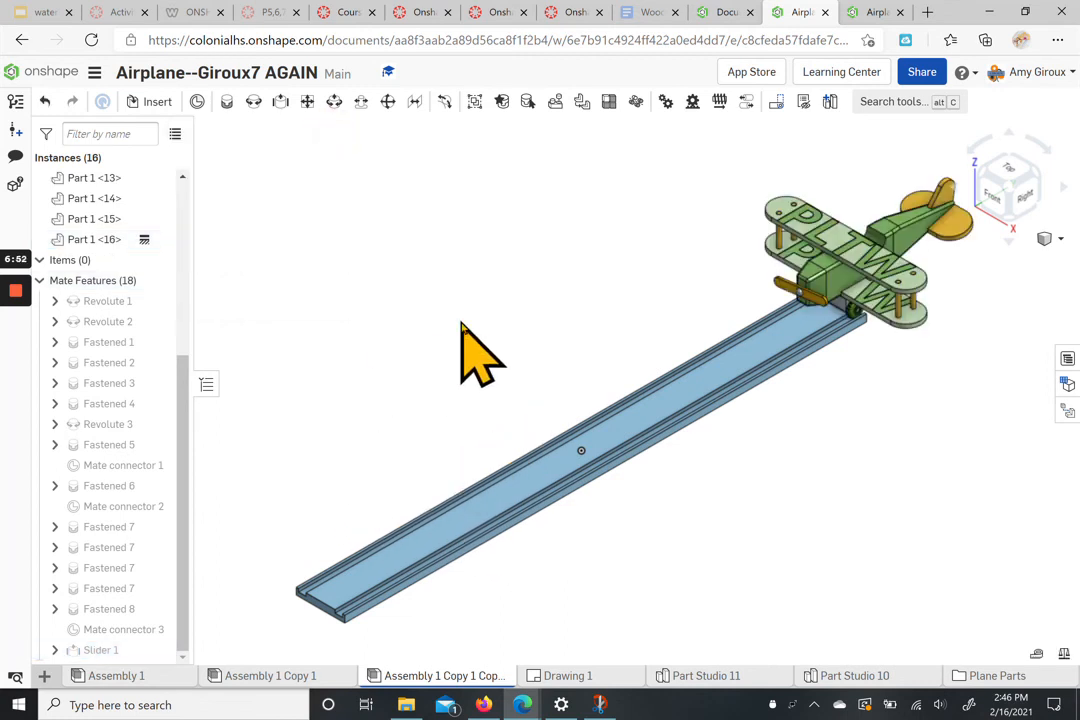
- Create a Rack and pinion relation between the propeller's Revolute 3 mate and Slider 1 with 1 in distance per revolution
{"action": "left_click", "coordinate": [693, 103]}
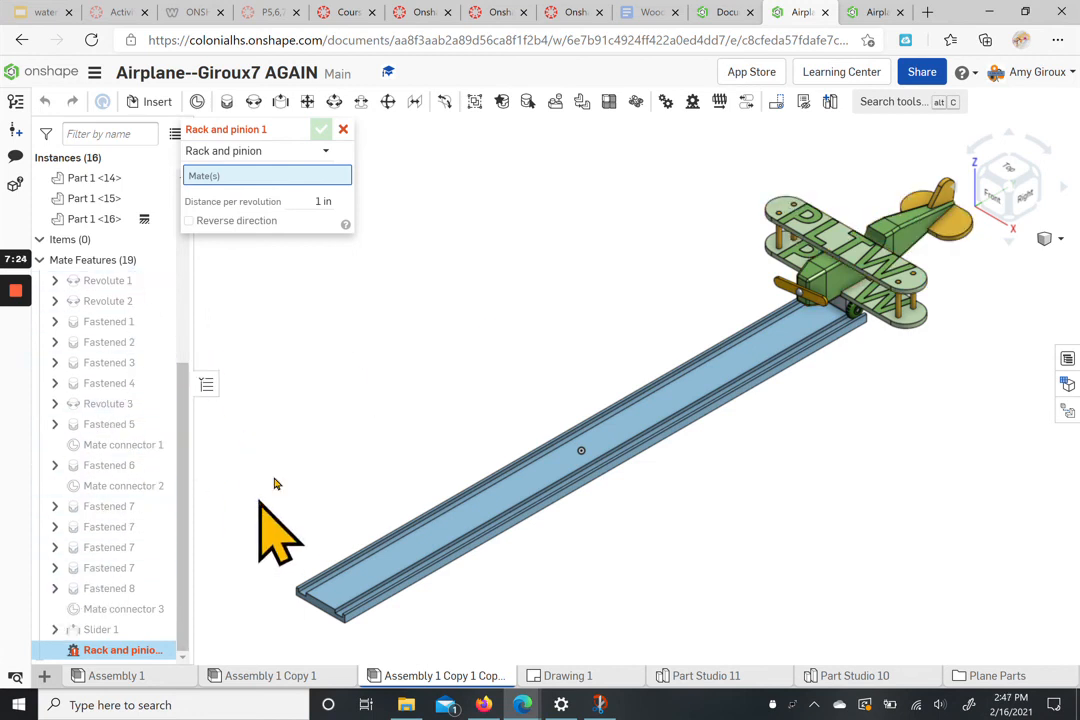
{"action": "mouse_move", "coordinate": [140, 438]}
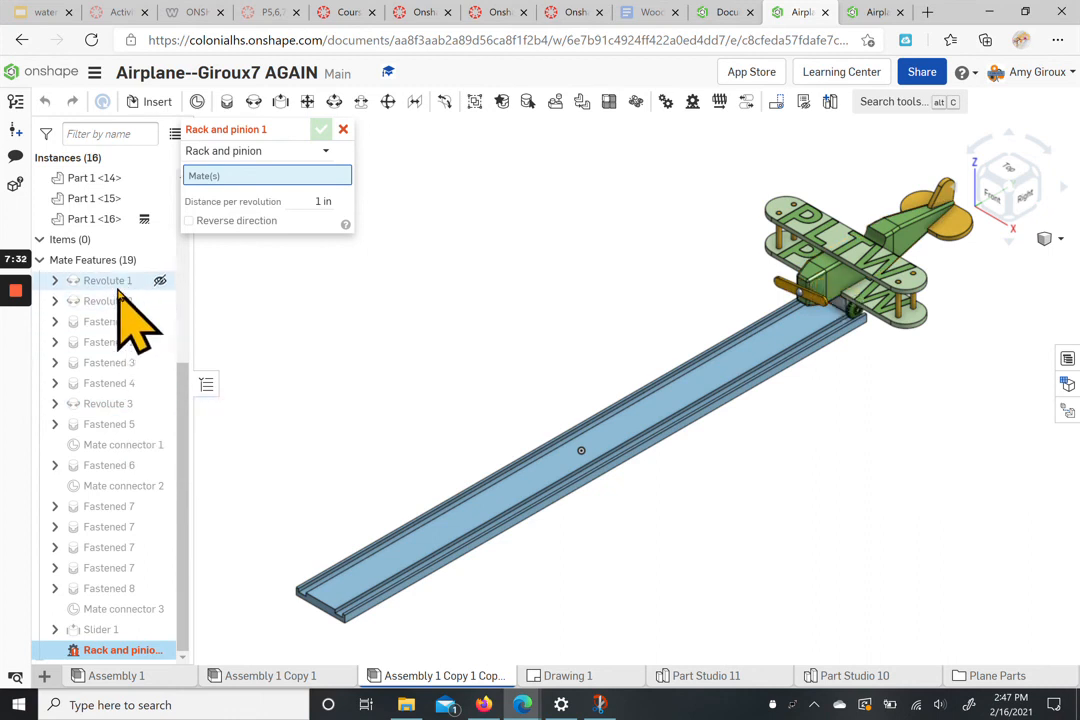
{"action": "mouse_move", "coordinate": [118, 415]}
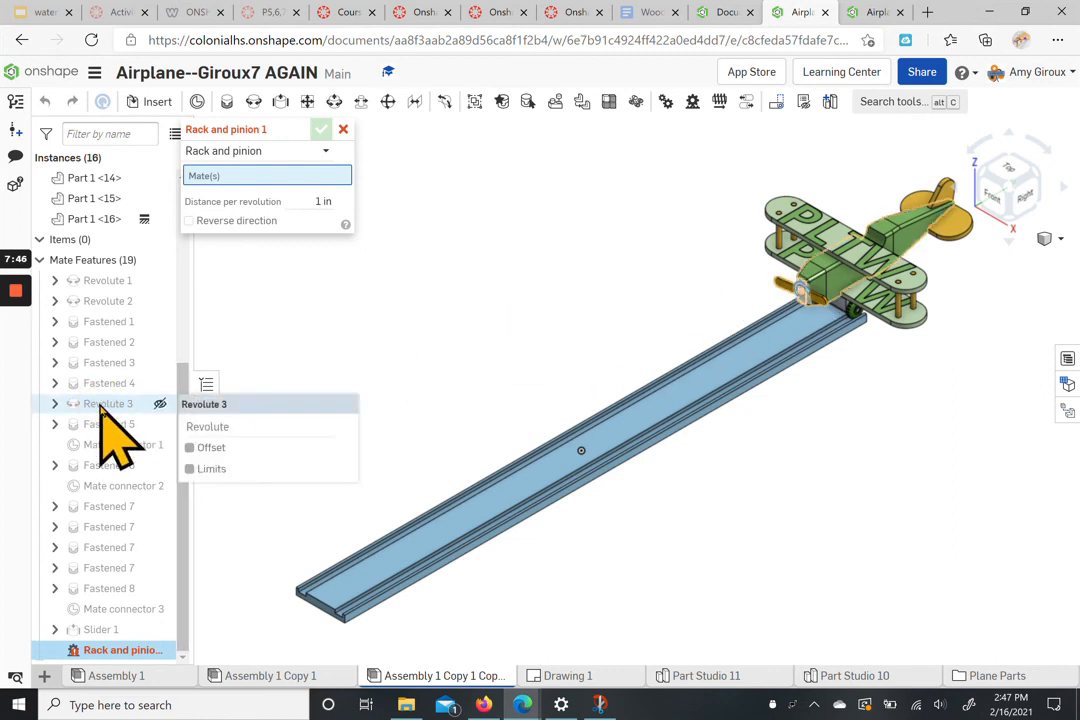
{"action": "left_click", "coordinate": [100, 406]}
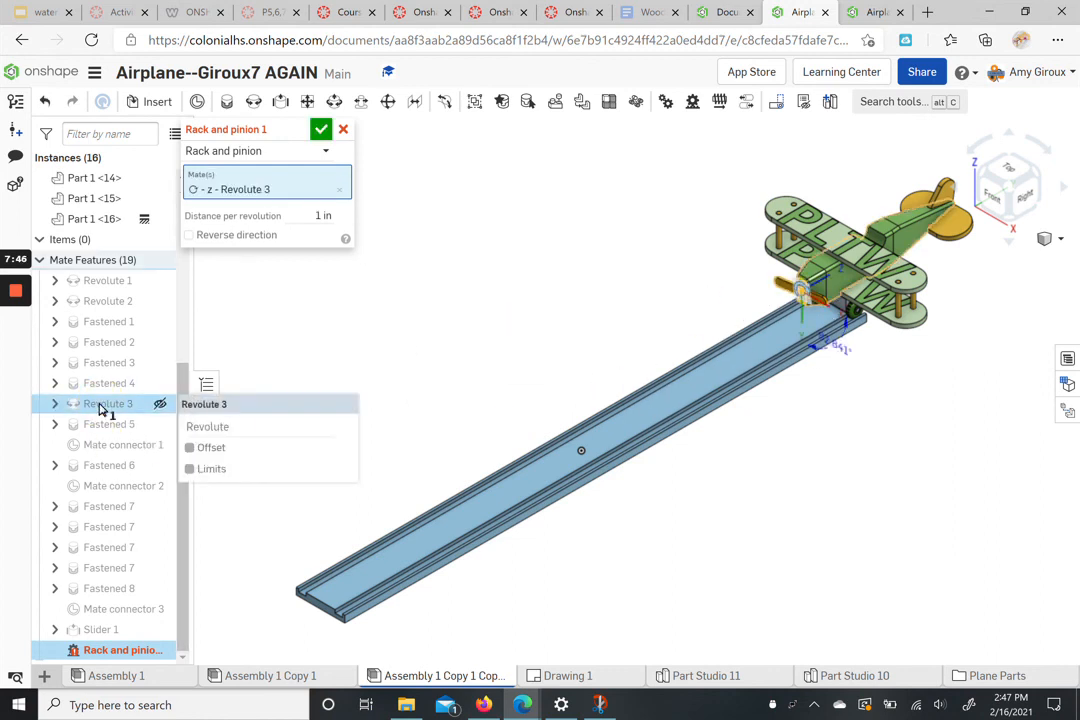
{"action": "mouse_move", "coordinate": [108, 639]}
{"action": "left_click", "coordinate": [106, 633]}
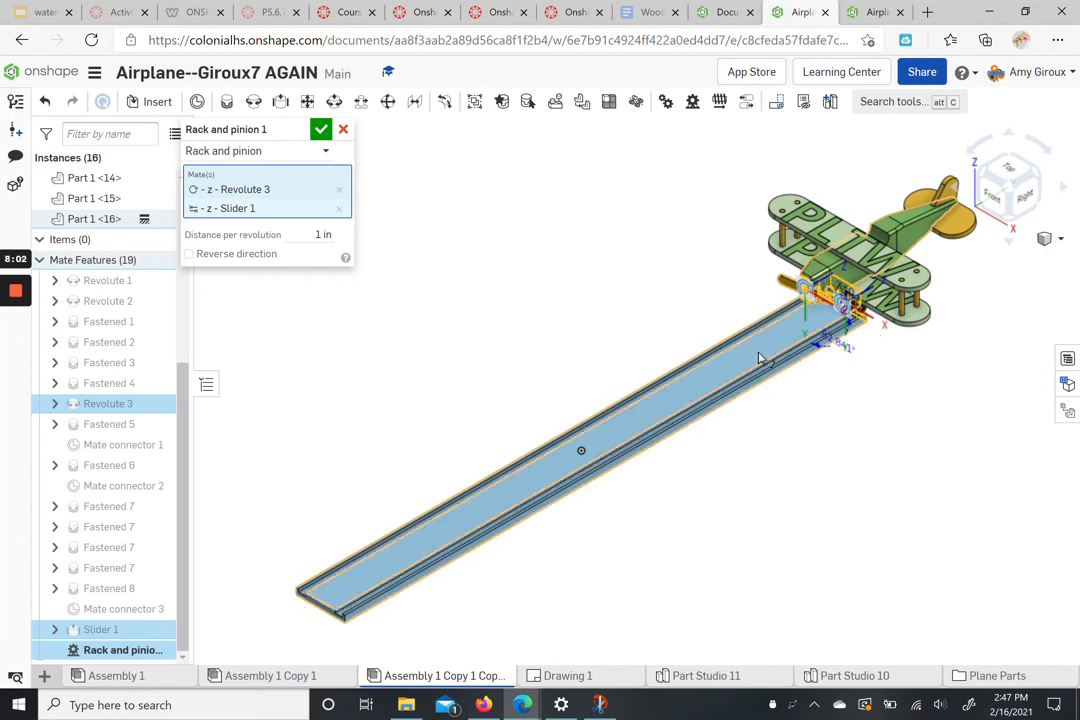
{"action": "left_click", "coordinate": [321, 129]}
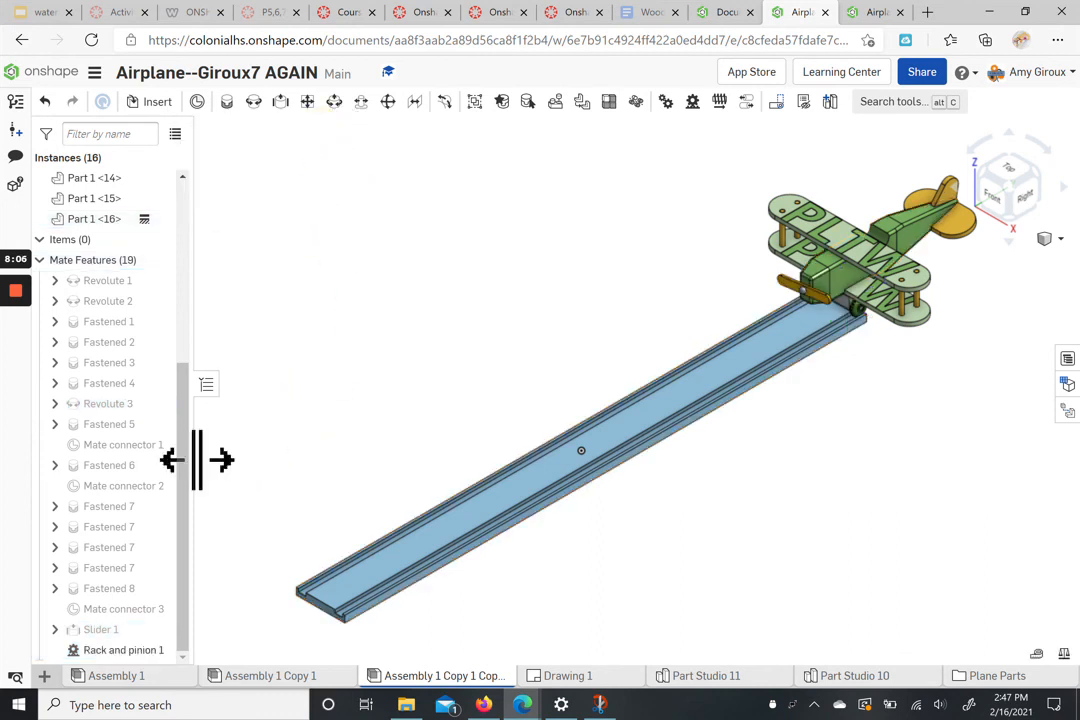
- Play the Slider 1 animation with a 30 in end value to check the propeller turning as the airplane slides
{"action": "right_click", "coordinate": [100, 629]}
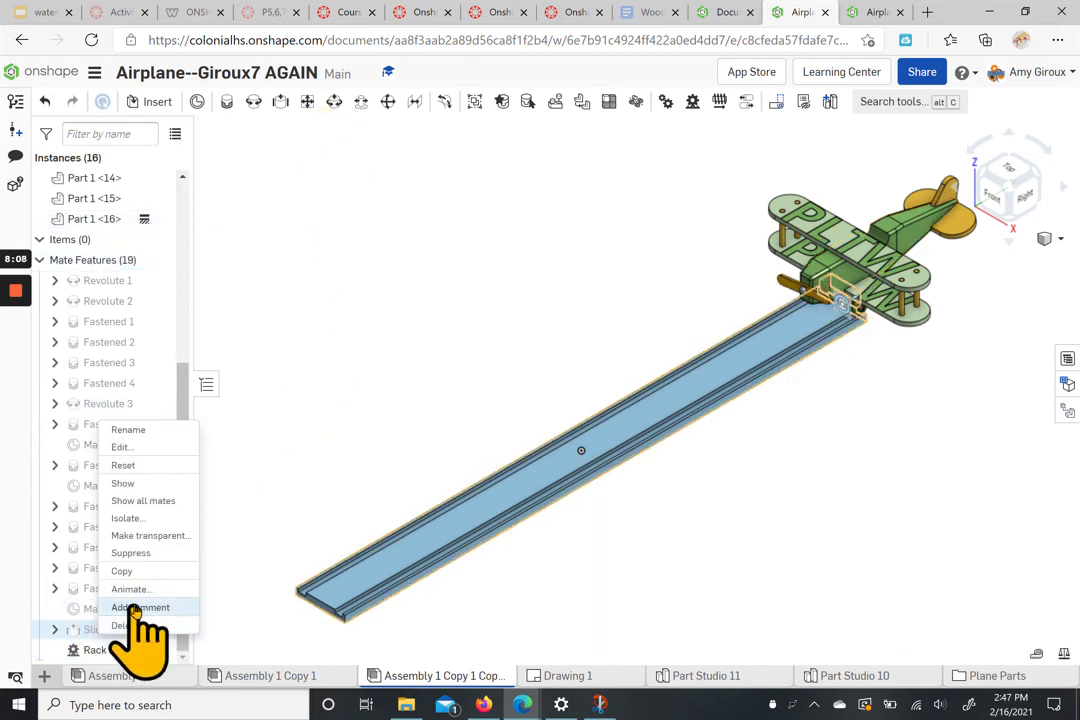
{"action": "left_click", "coordinate": [129, 589]}
{"action": "left_click", "coordinate": [316, 216]}
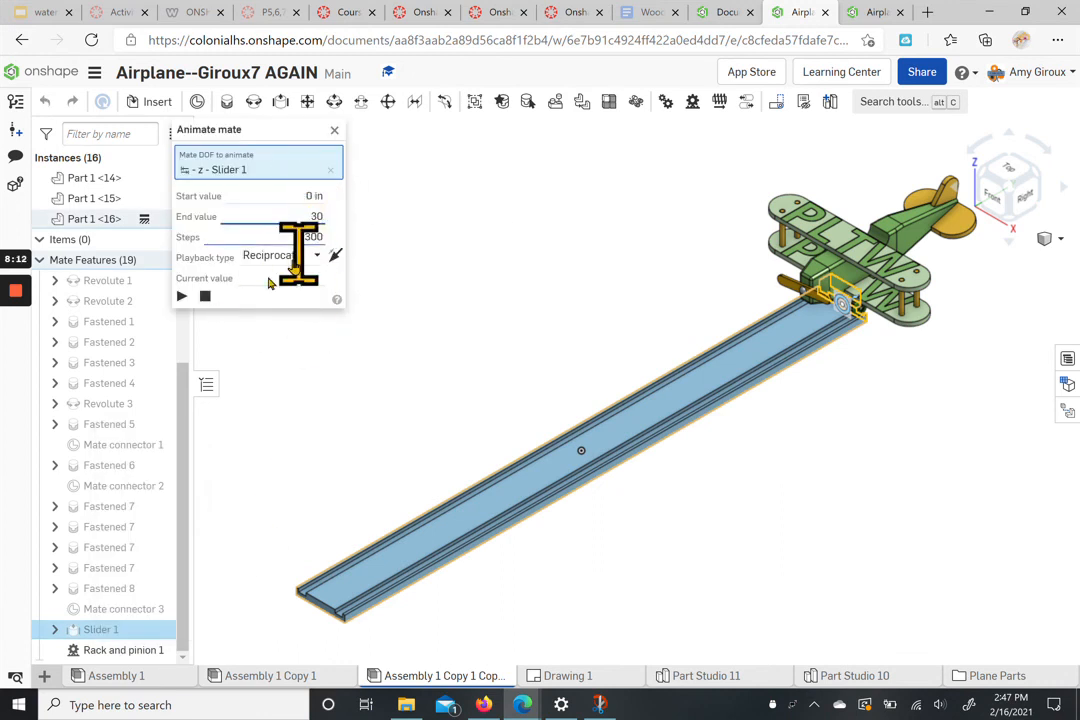
{"action": "left_click", "coordinate": [181, 296]}
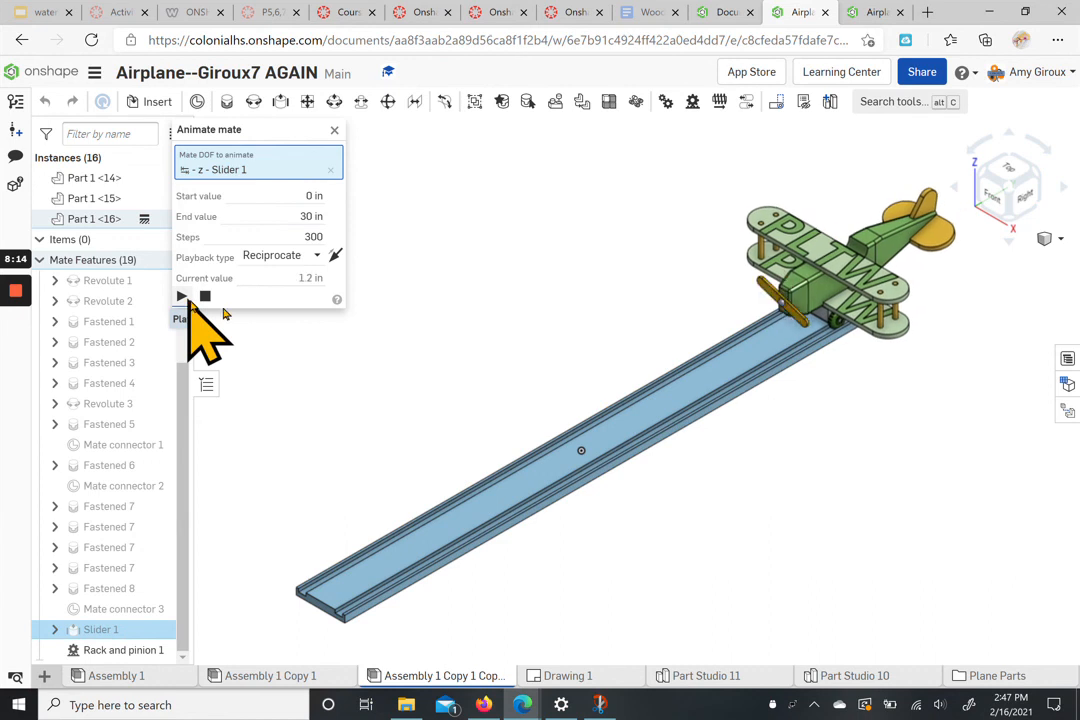